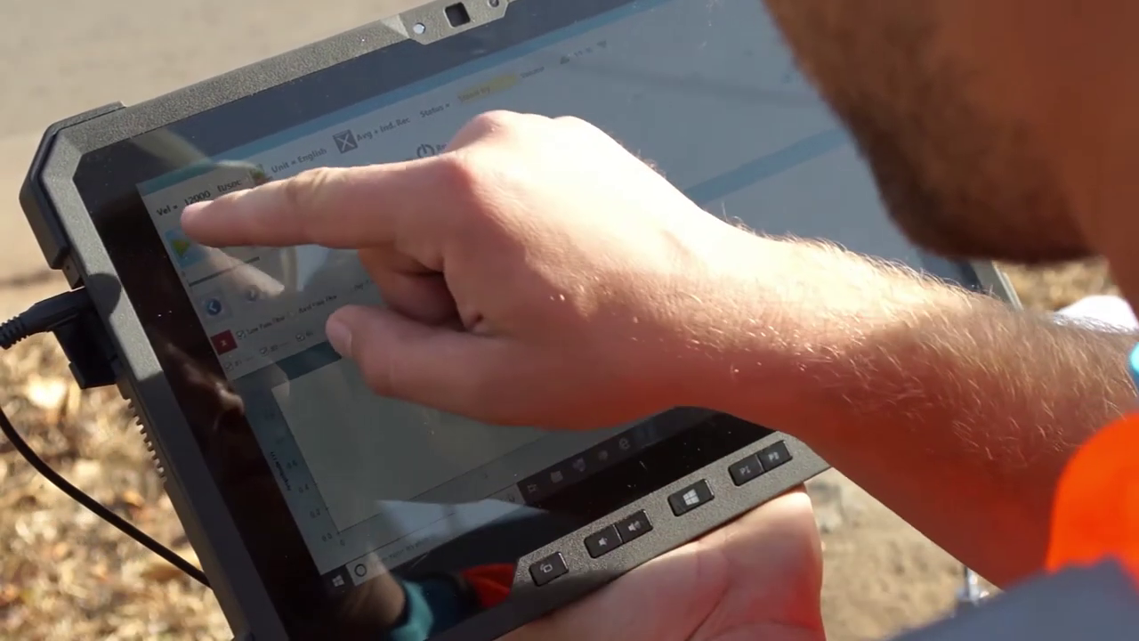
Step: Open FTG's file-open window to pick a saved test file
click(216, 240)
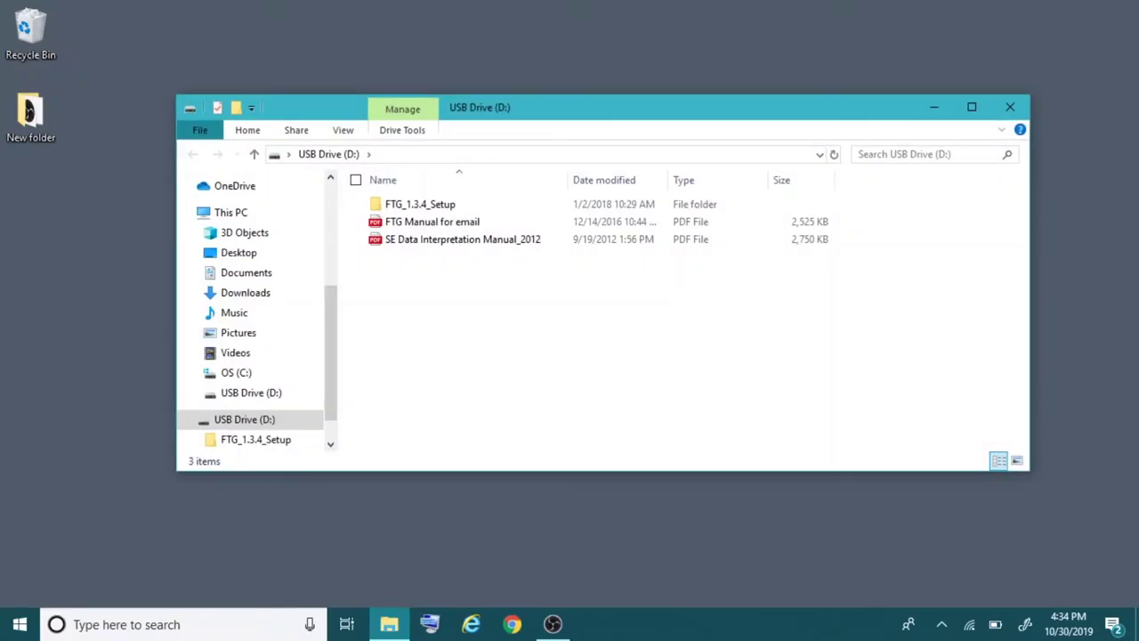
Step: Open the FTG_1.3.4_Setup folder on USB Drive (D:) and run setup
double_click(420, 204)
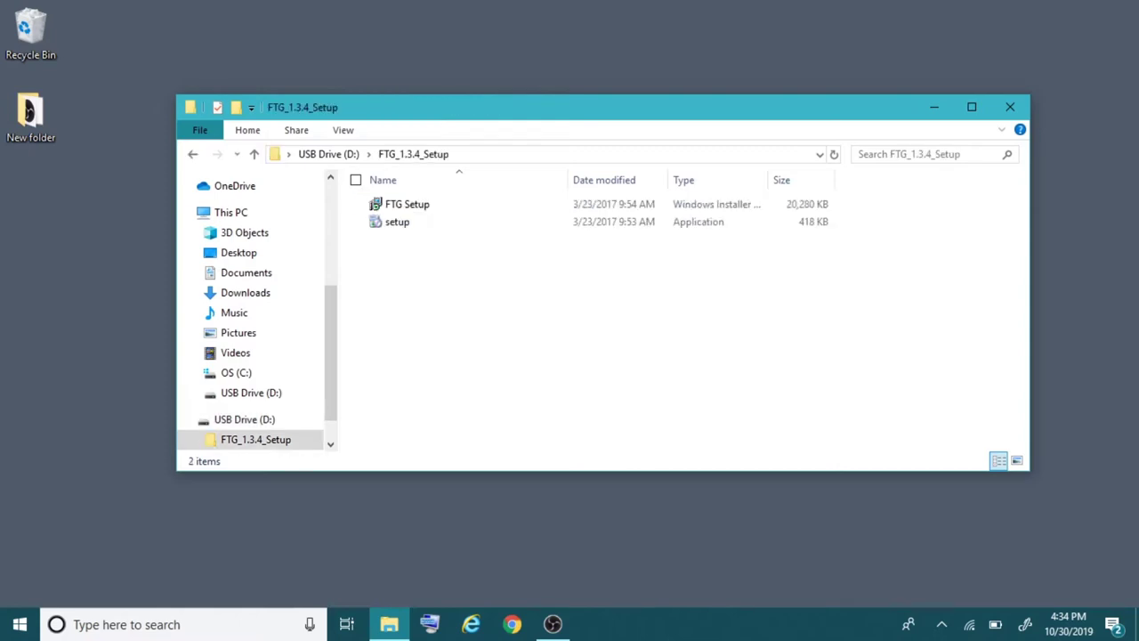
double_click(397, 222)
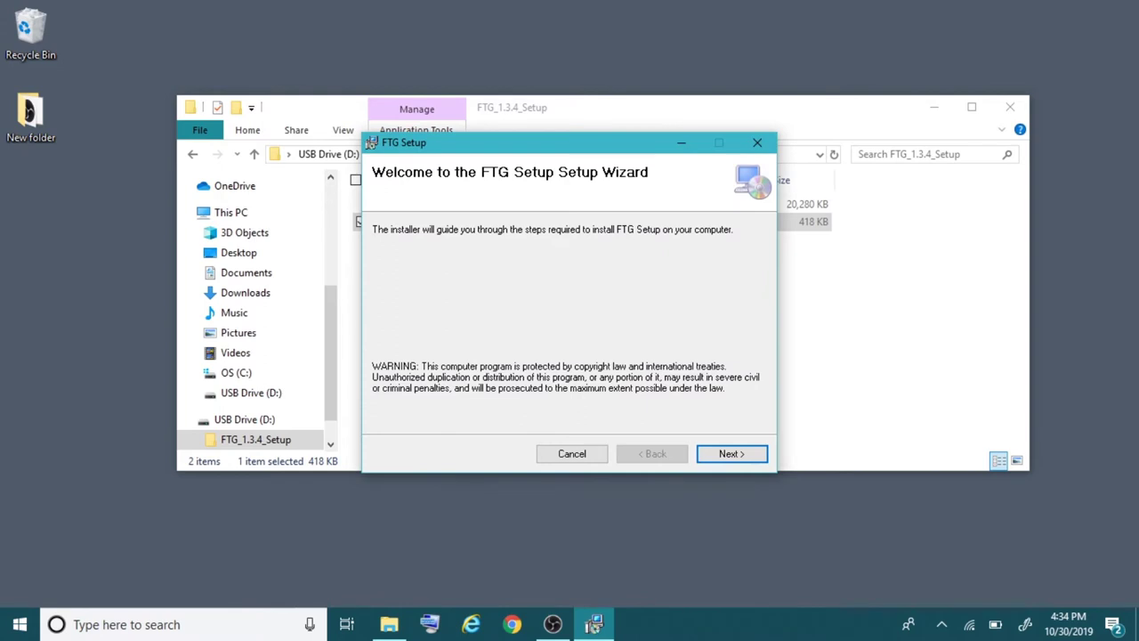
Step: Install FTG through the wizard, close Explorer, and place the FTG shortcut mid-desktop
key(Return)
key(Return)
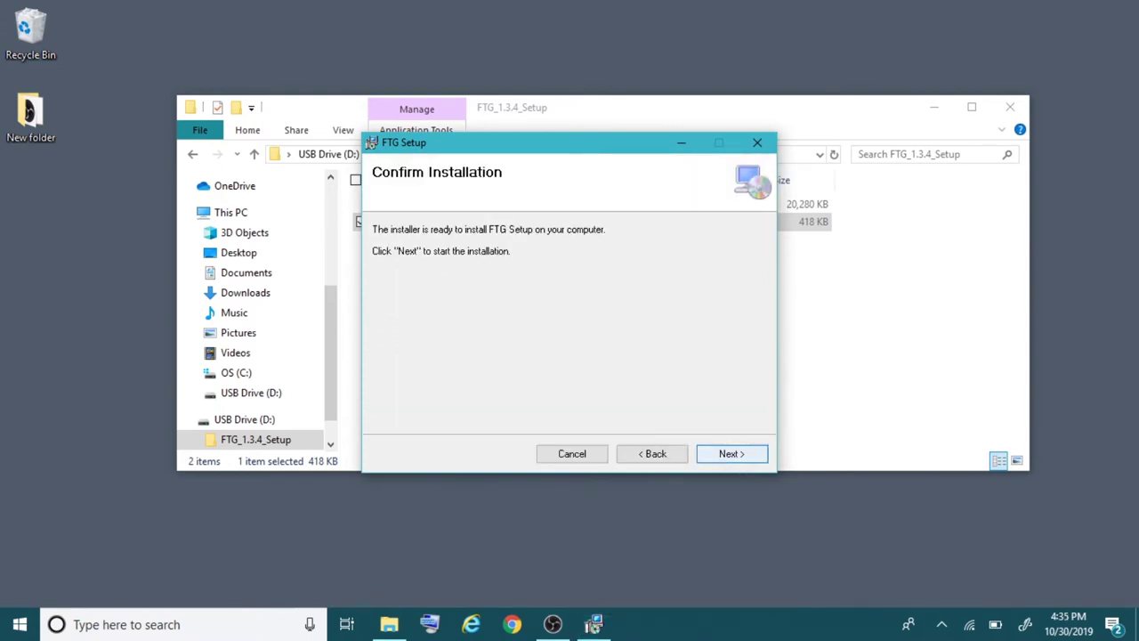
key(Return)
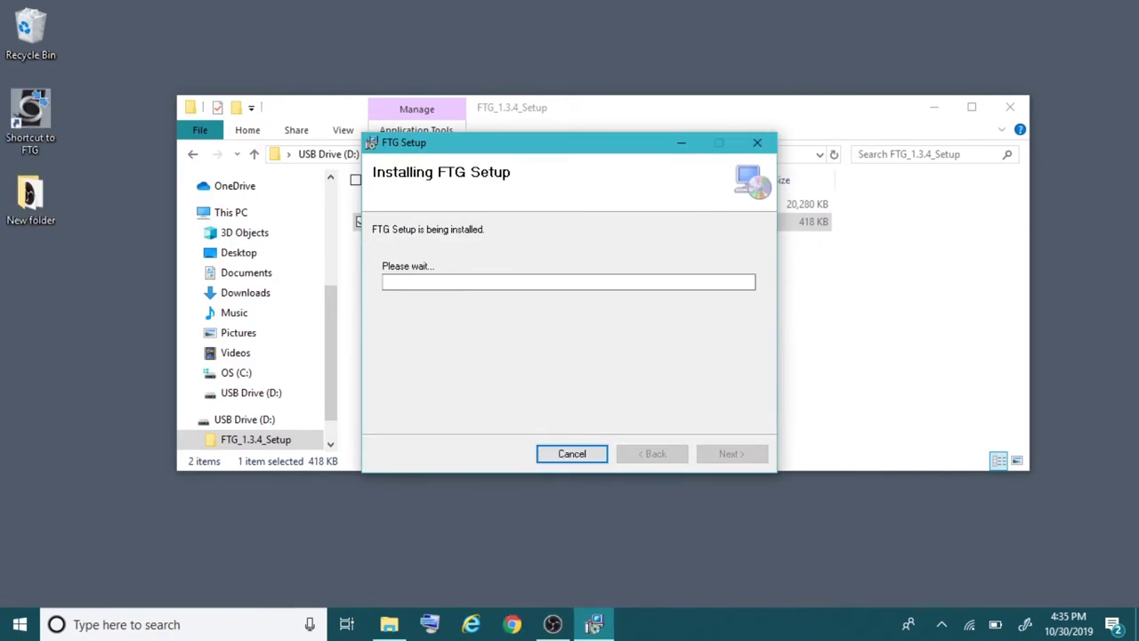
key(Return)
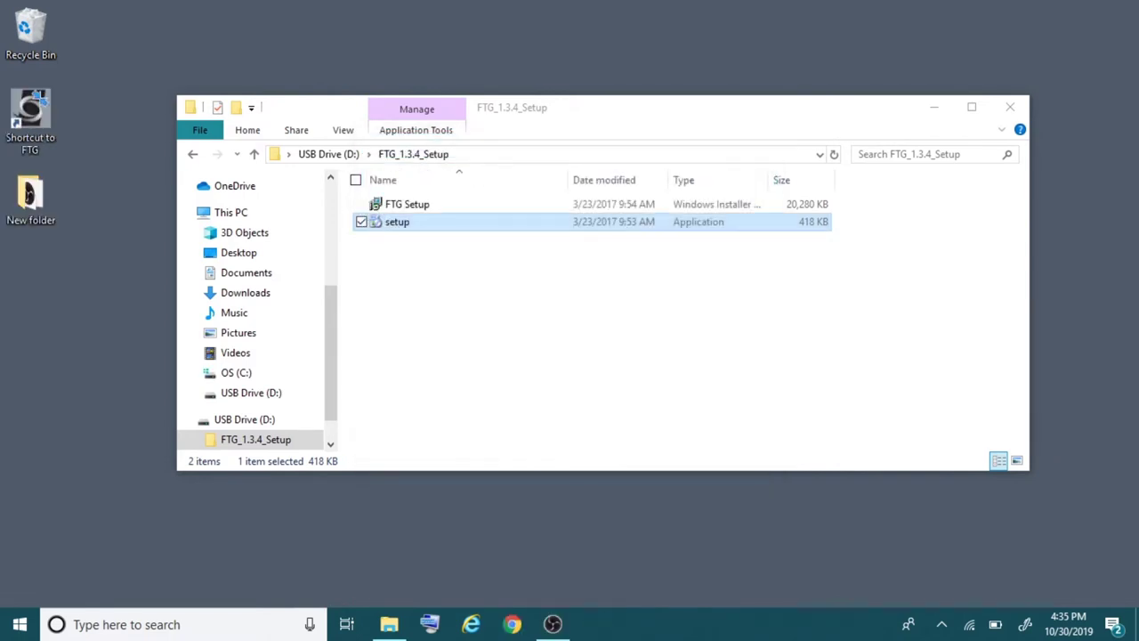
key(alt+F4)
drag(30, 108, 531, 274)
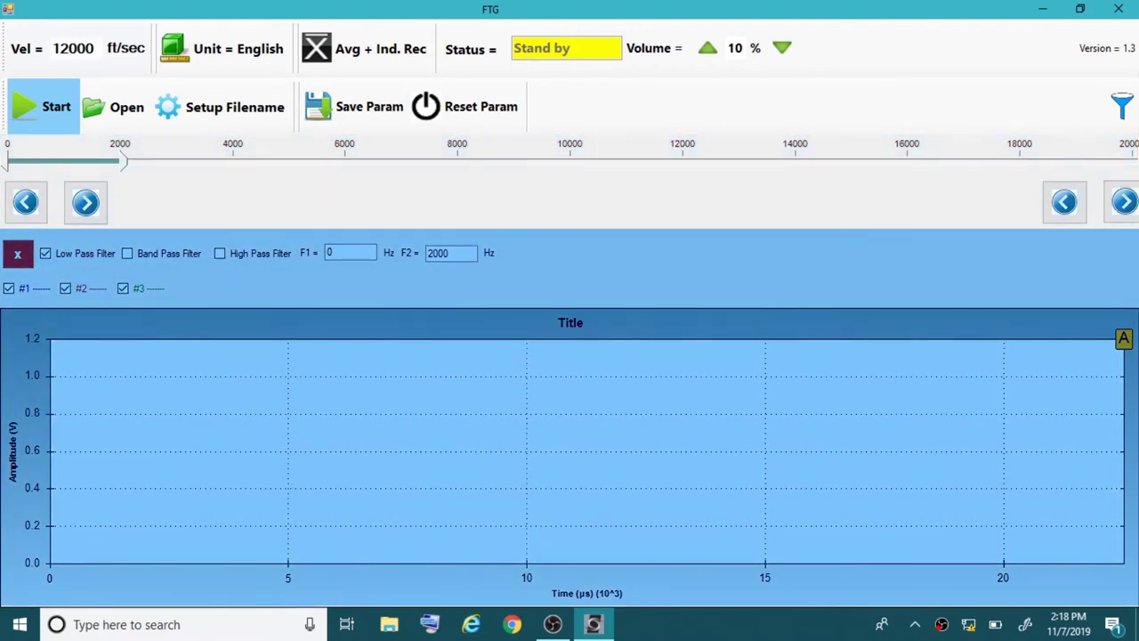
Step: Hide and restore the filter panel, then choose High Pass Filter
click(127, 252)
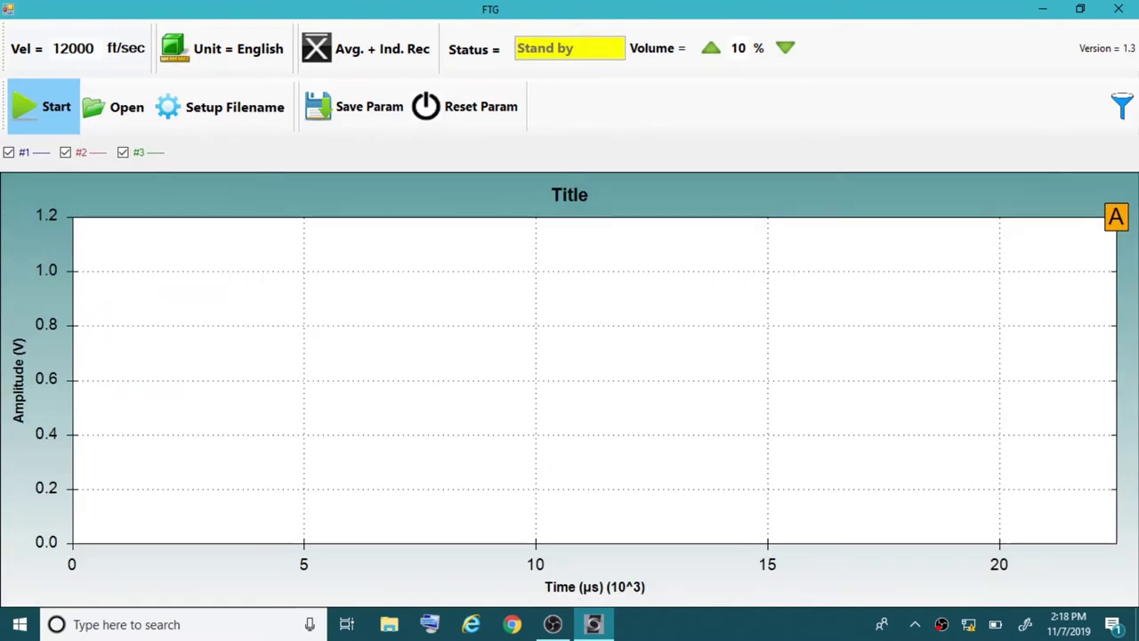
click(1121, 105)
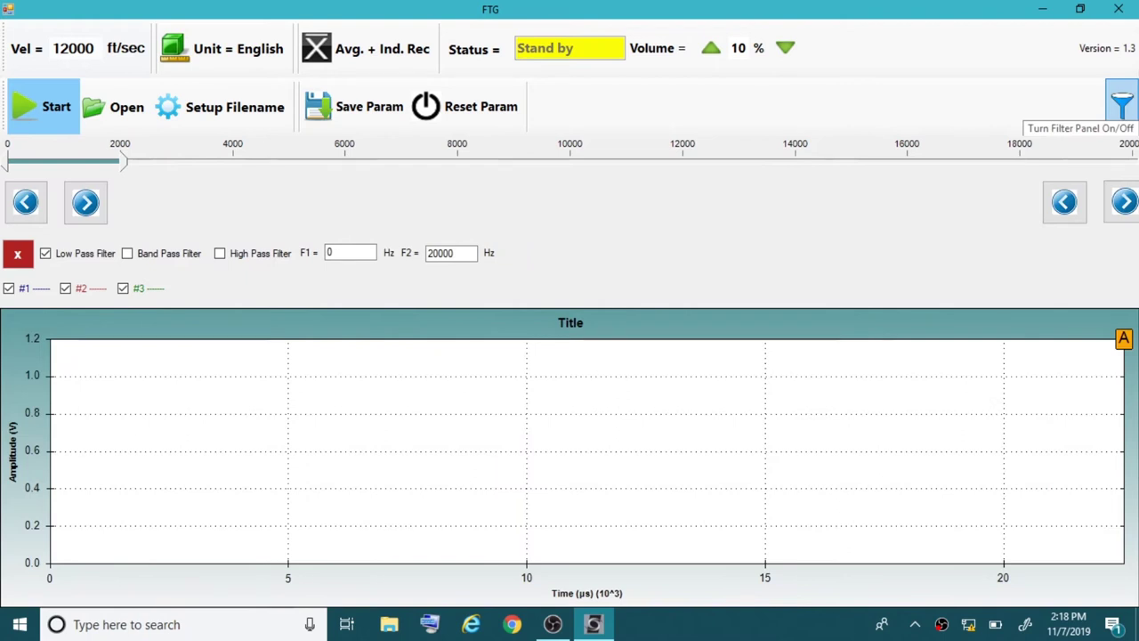
click(219, 252)
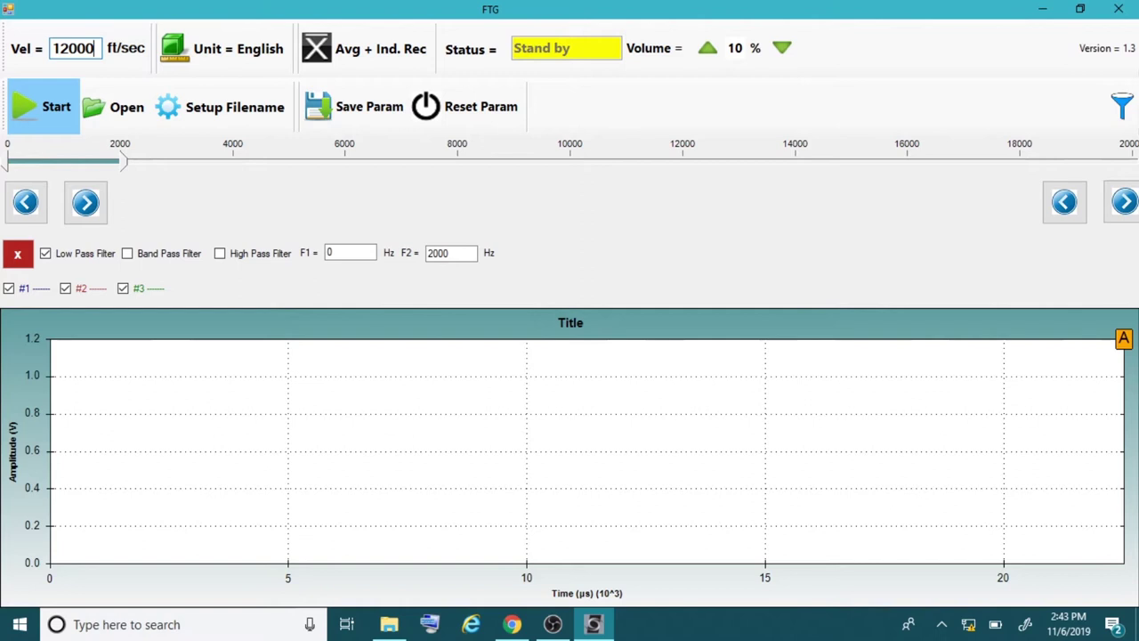
Step: Keep Vel at 12000 ft/sec, switch units to Metric (3657.6 m/sec), then back to English
key(Return)
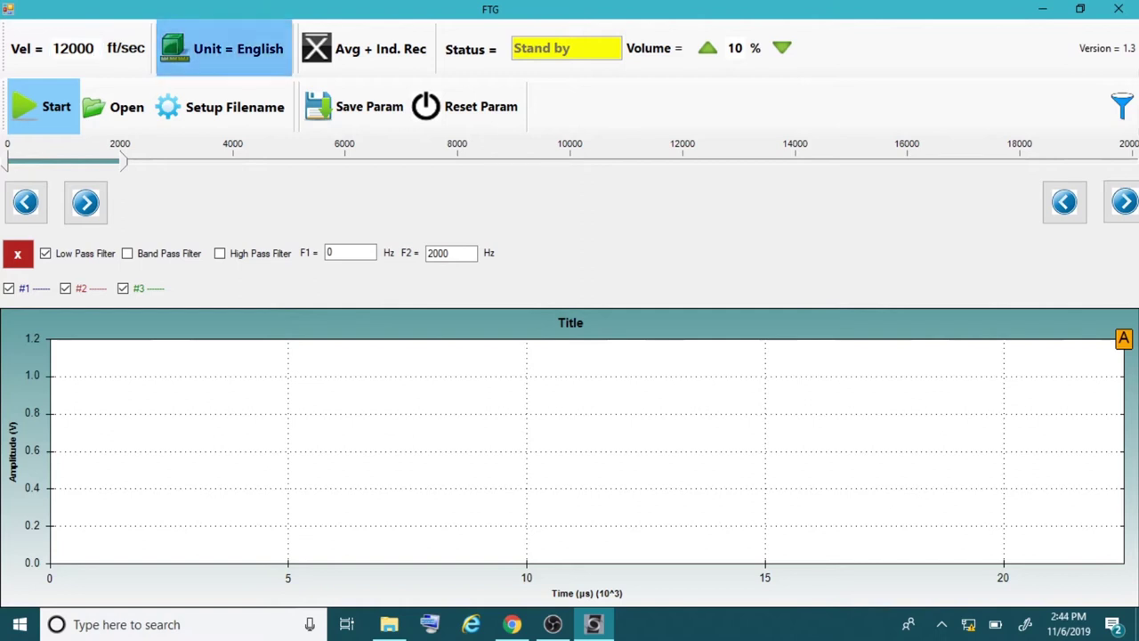
click(222, 49)
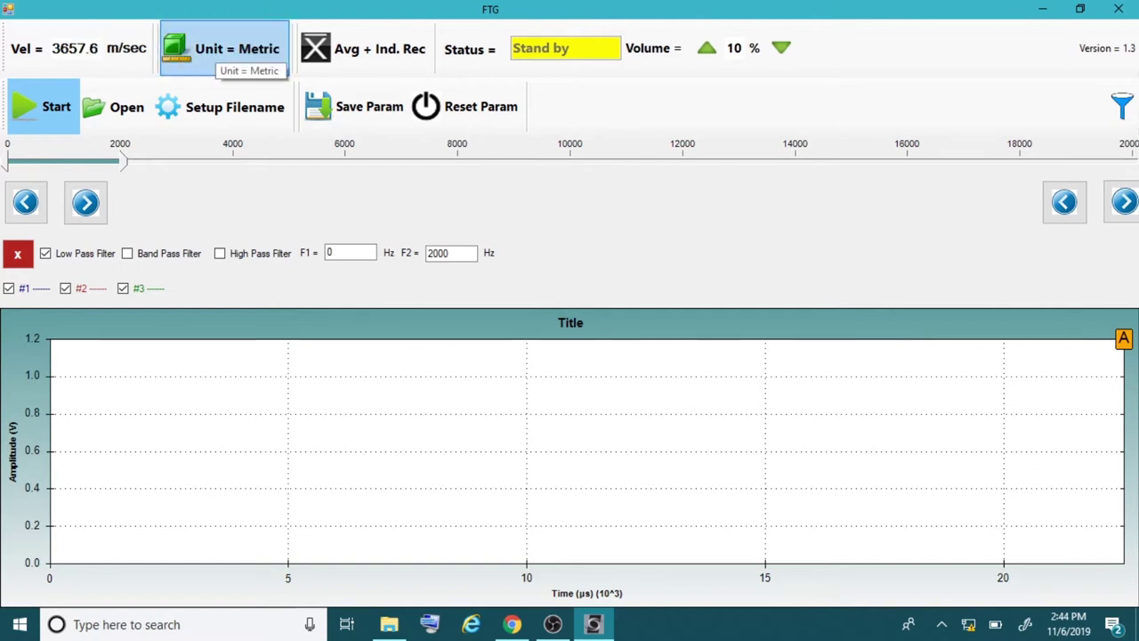
click(223, 49)
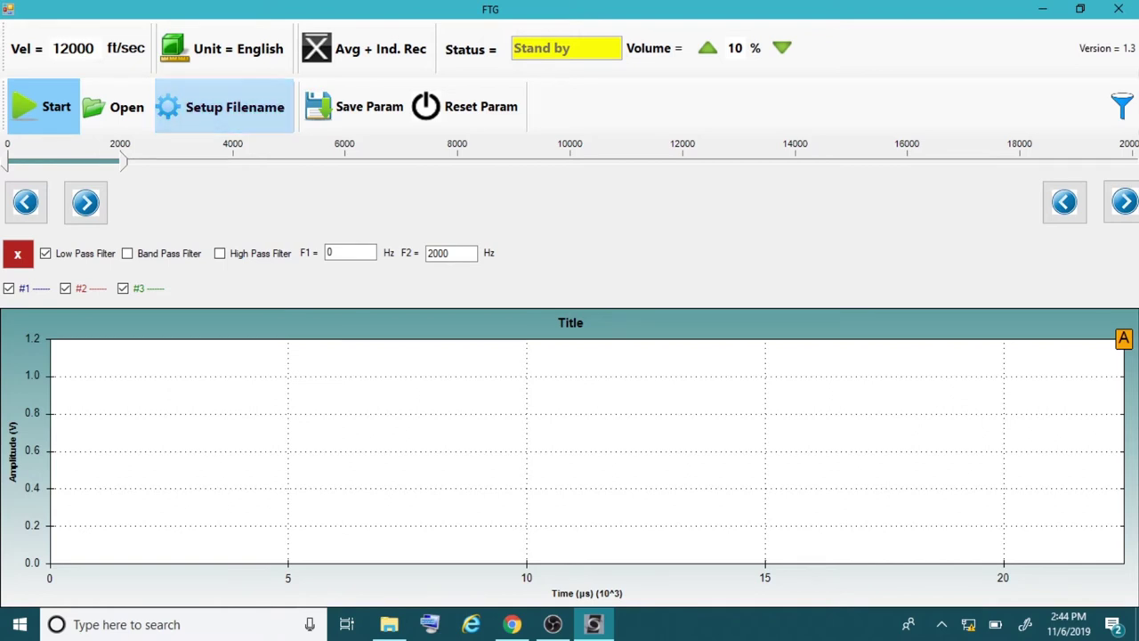
click(223, 107)
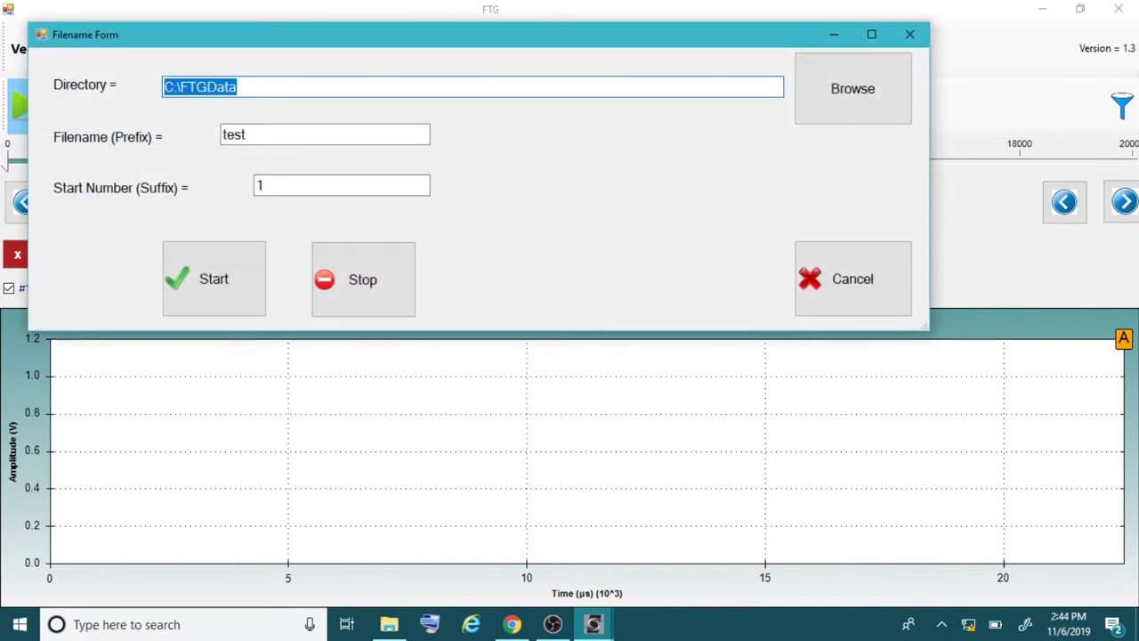
key(Escape)
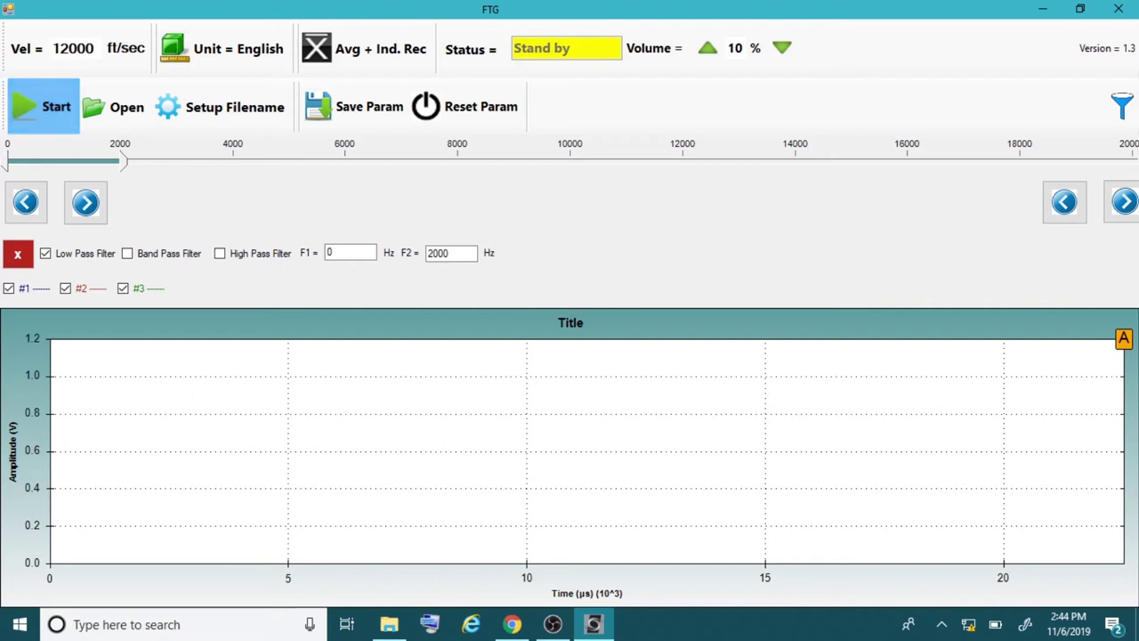
key(ctrl+s)
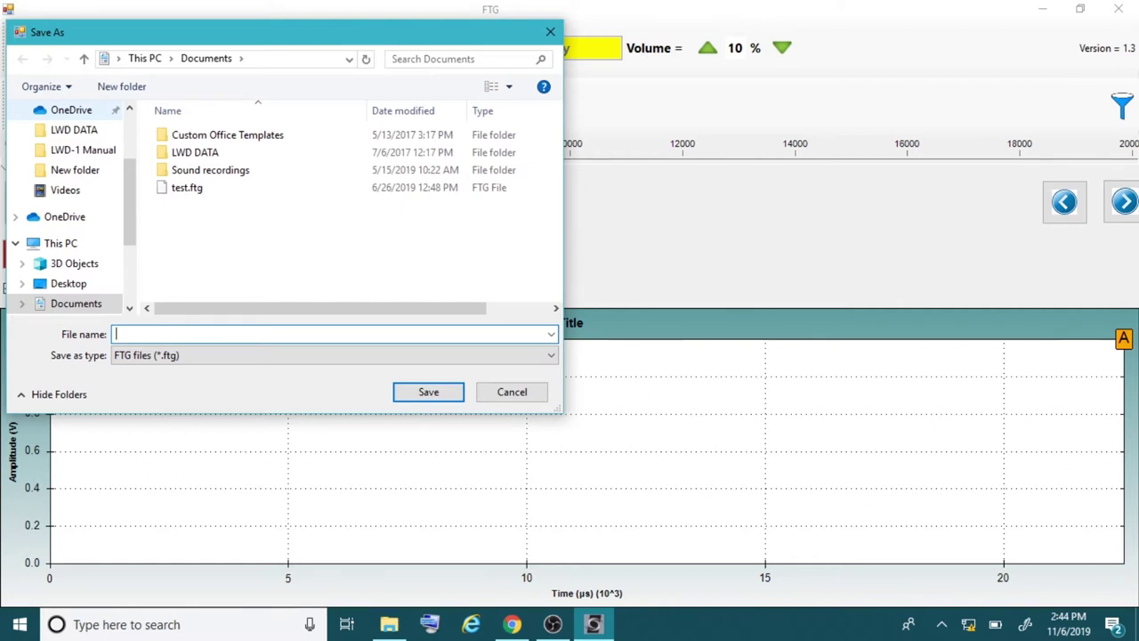
click(549, 31)
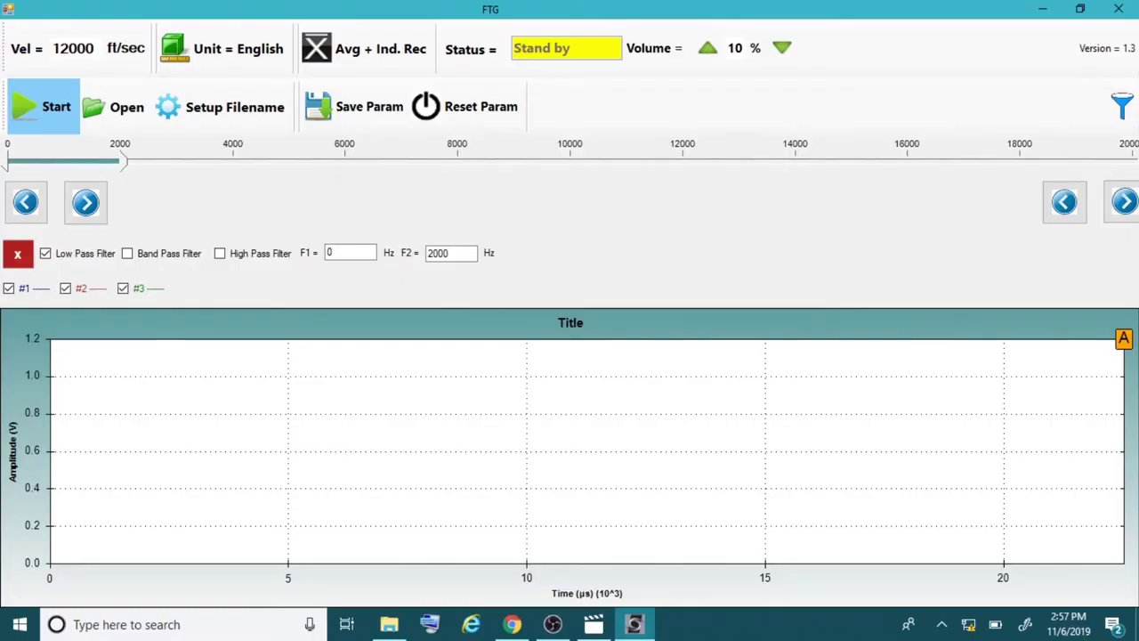
Step: Start a new test and save its file as ftgtest.ftg
click(43, 107)
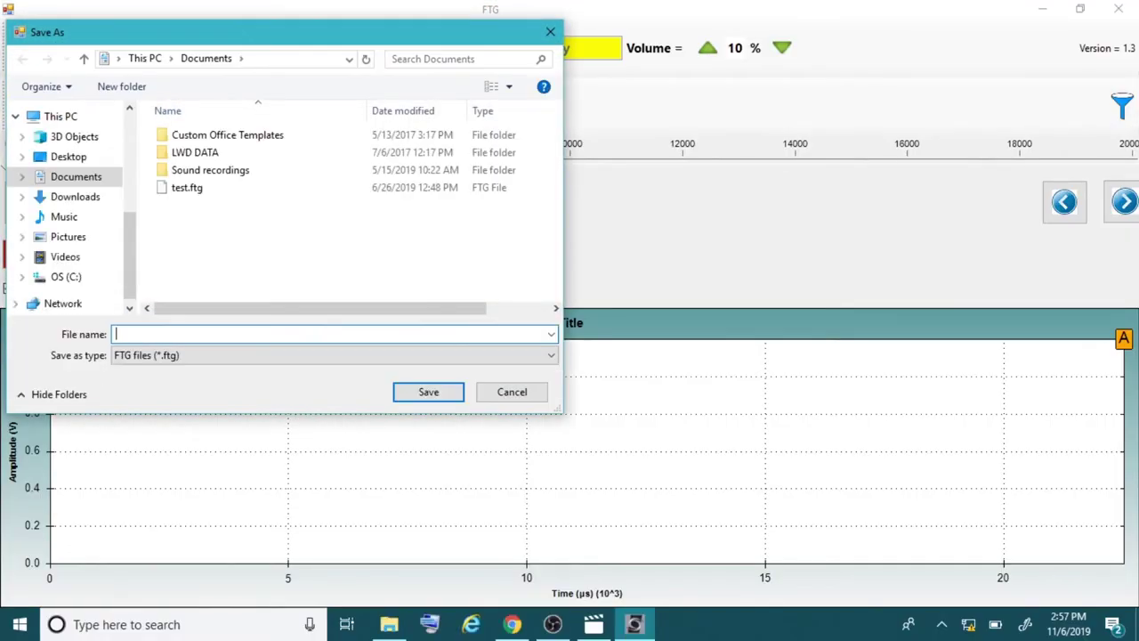
text(ftg)
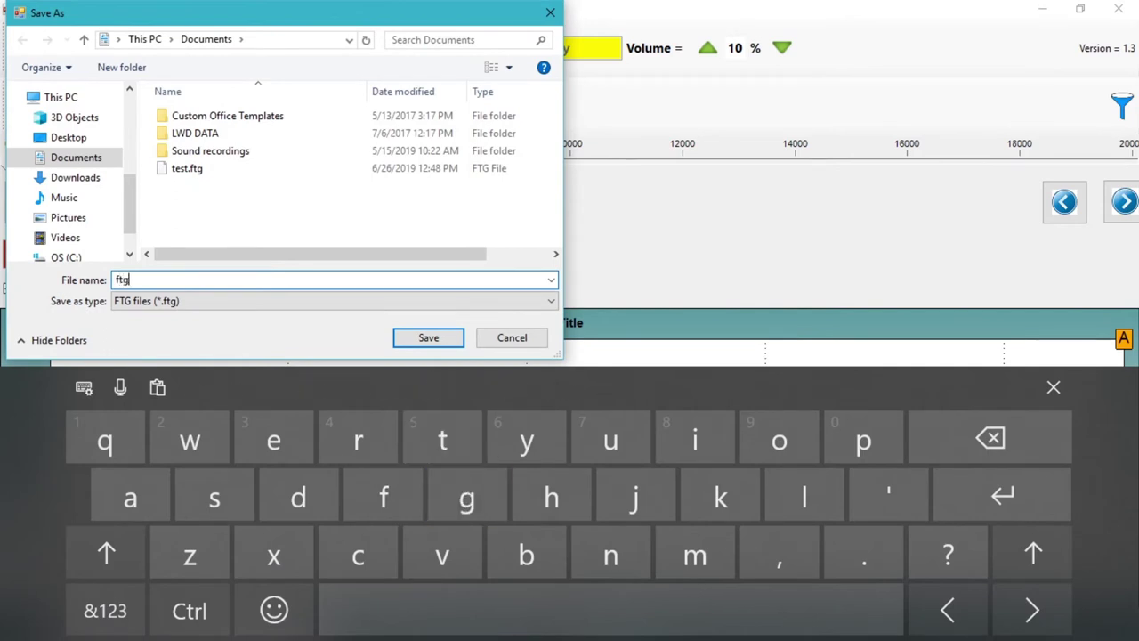
text(test)
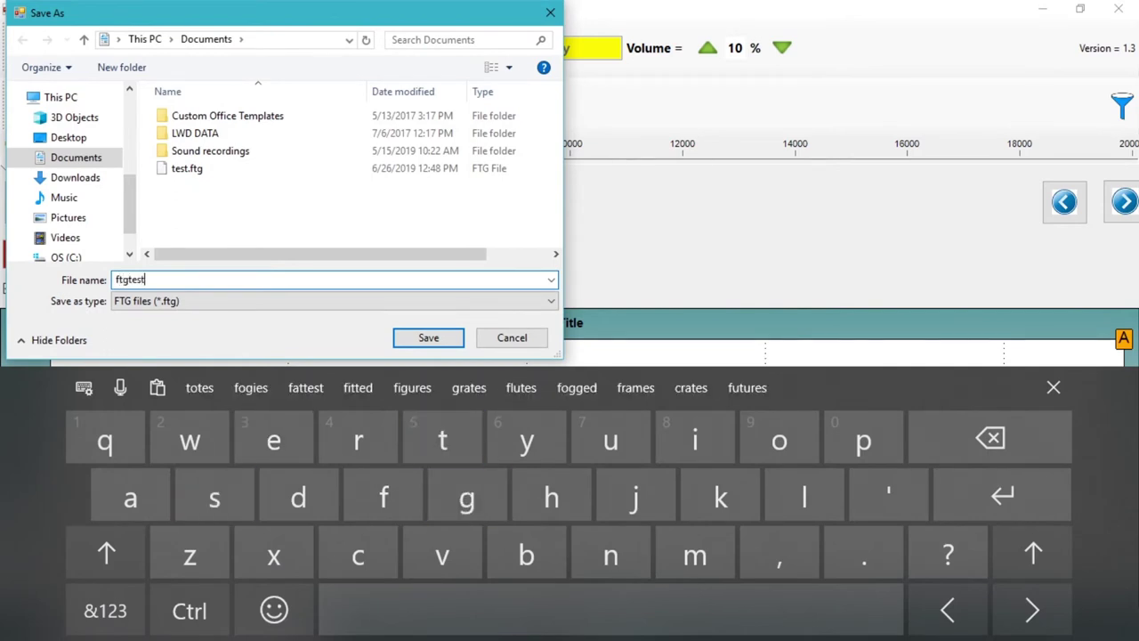
key(Return)
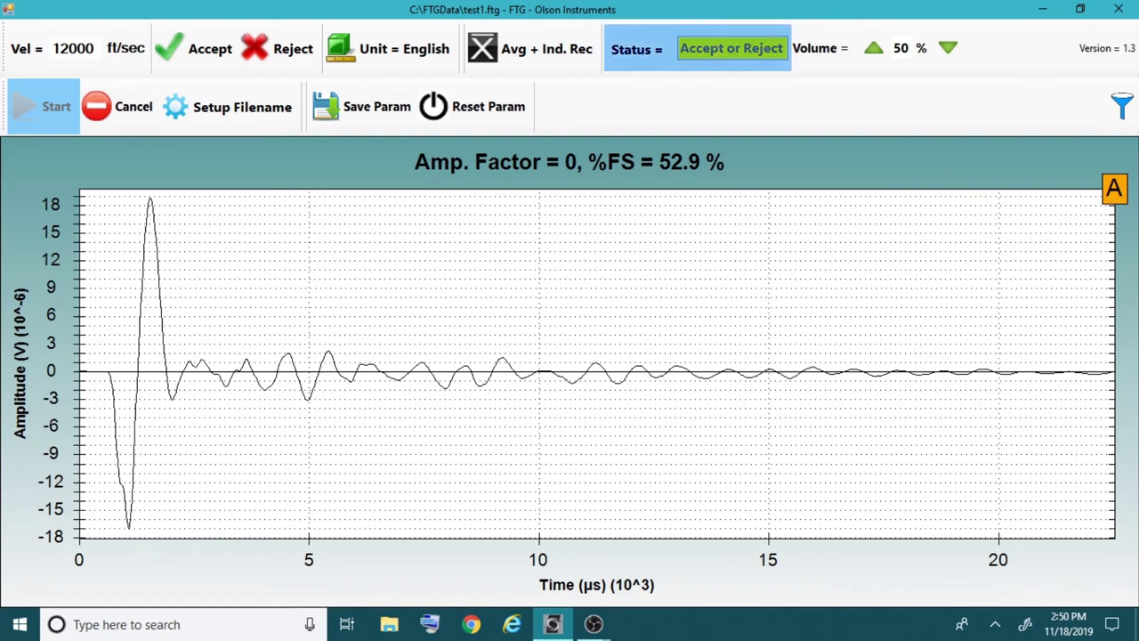
Step: Accept the first test2ster.ftg hit and record the next echo waveform
click(188, 50)
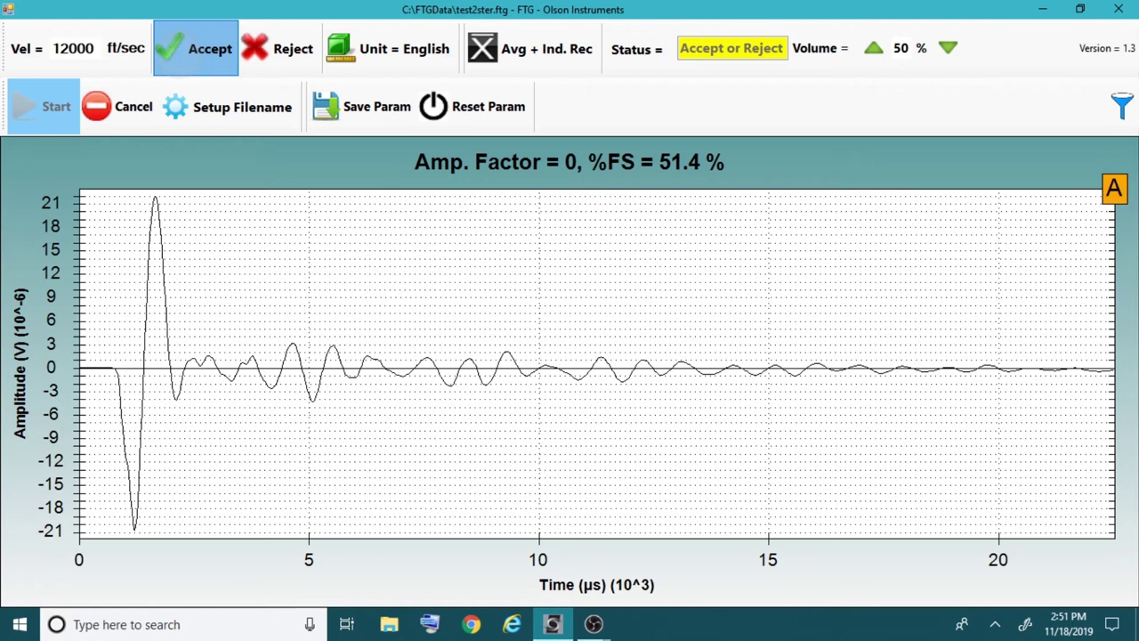
Step: Accept the second and third hits and close the Saving Complete box
click(196, 48)
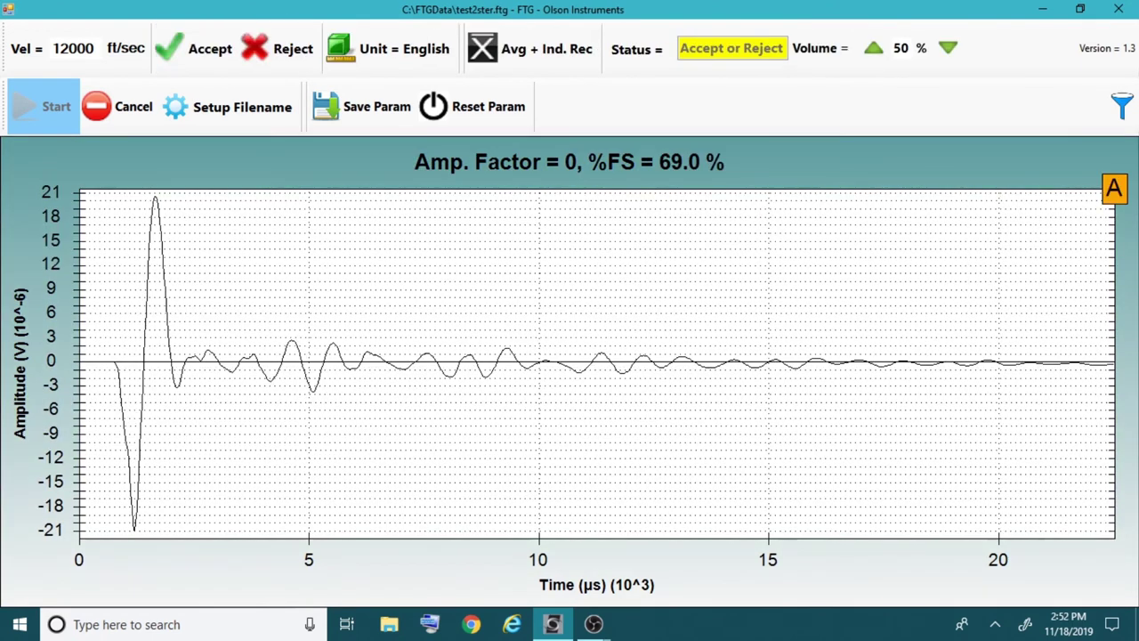
click(196, 48)
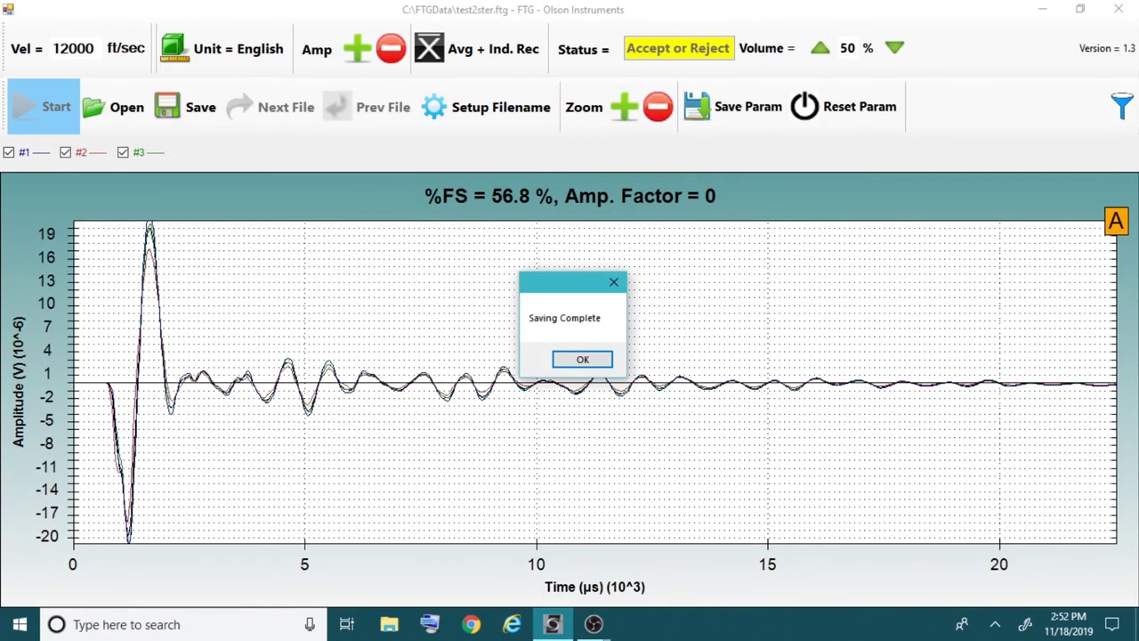
key(Return)
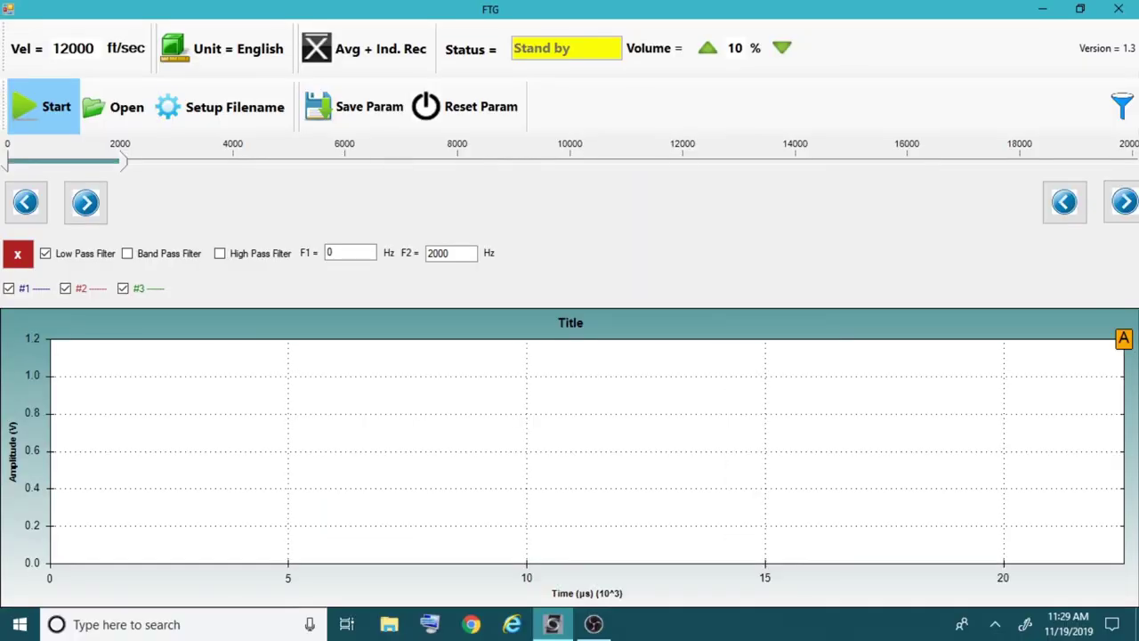
Step: Load test2ster.ftg in Analysis Mode and switch the display to Avg. Only
click(115, 106)
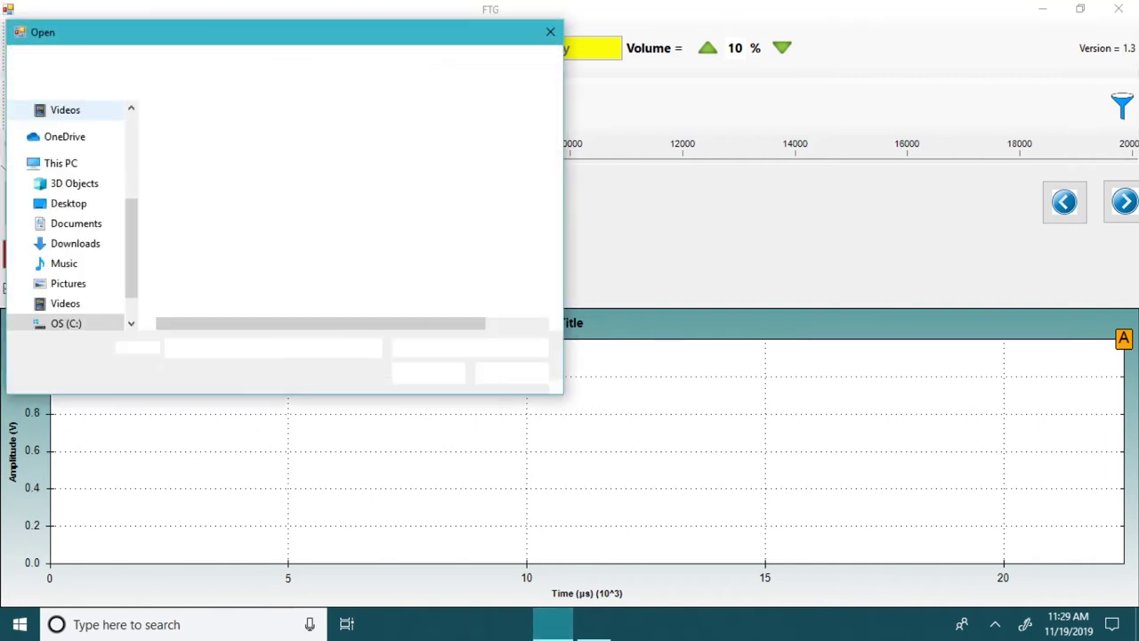
key(Return)
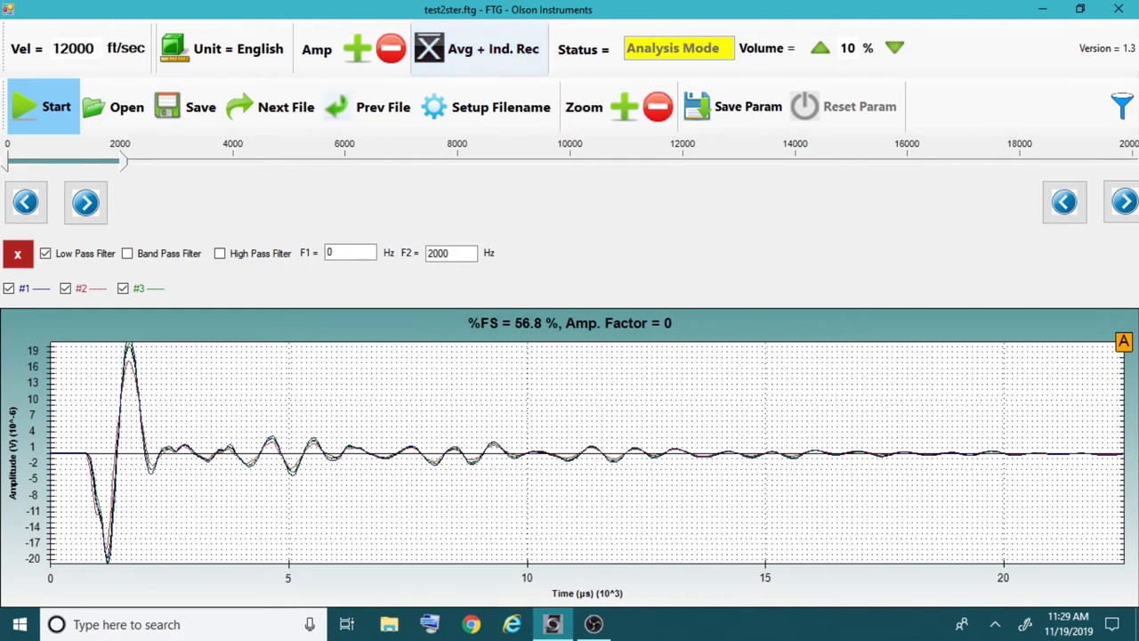
click(481, 48)
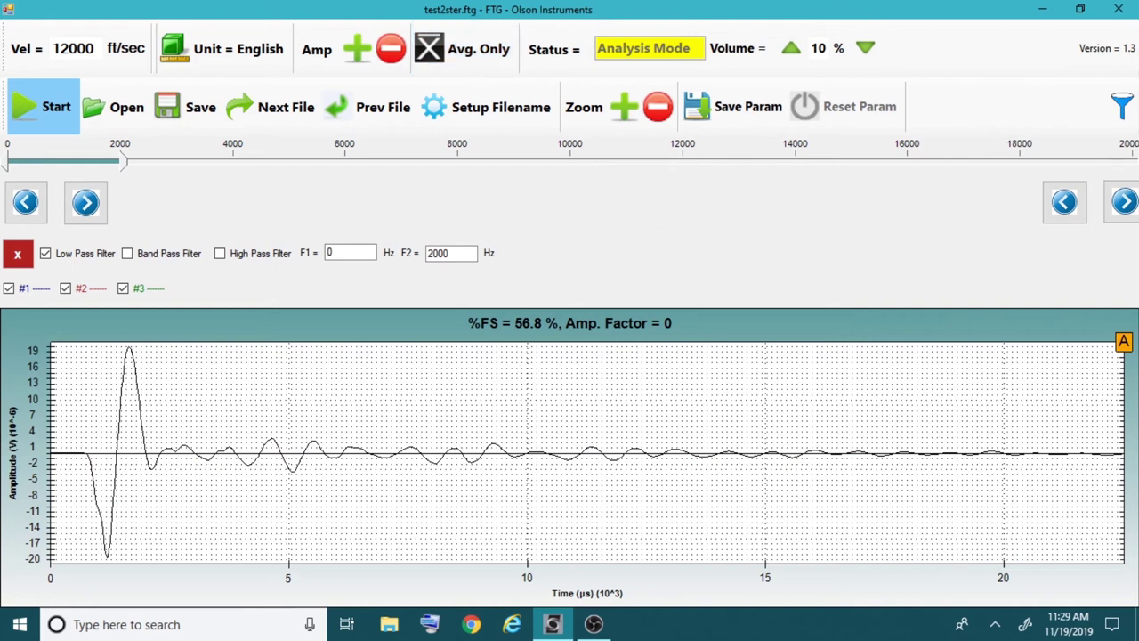
Step: Toggle Avg. Only and Avg. + Ind. Rec views, then load test1ster.ftg
click(463, 49)
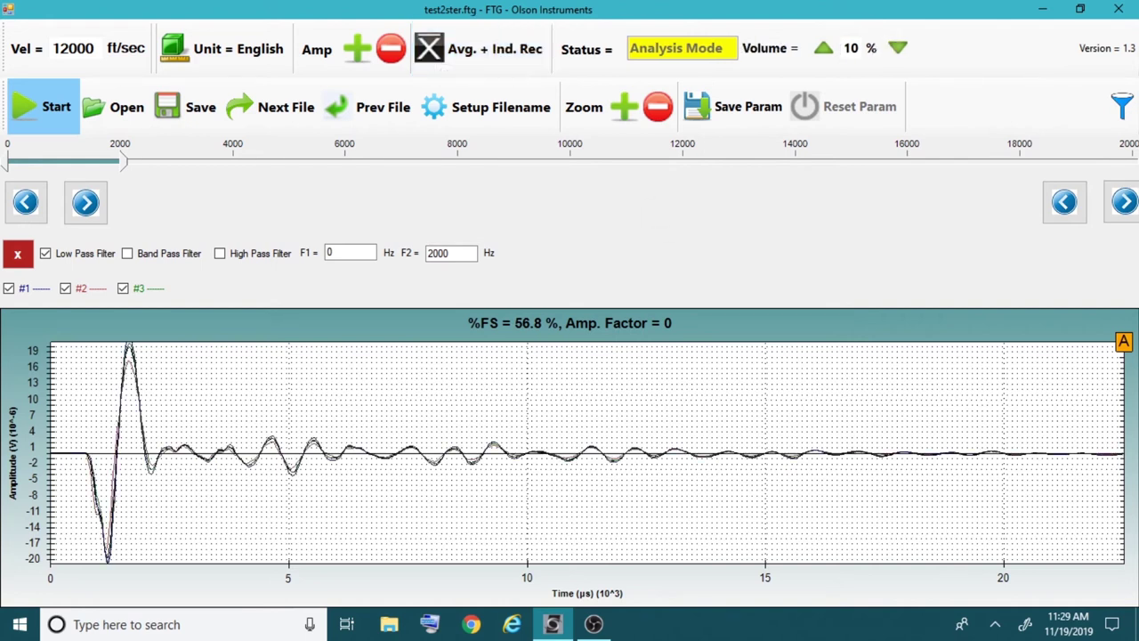
click(467, 49)
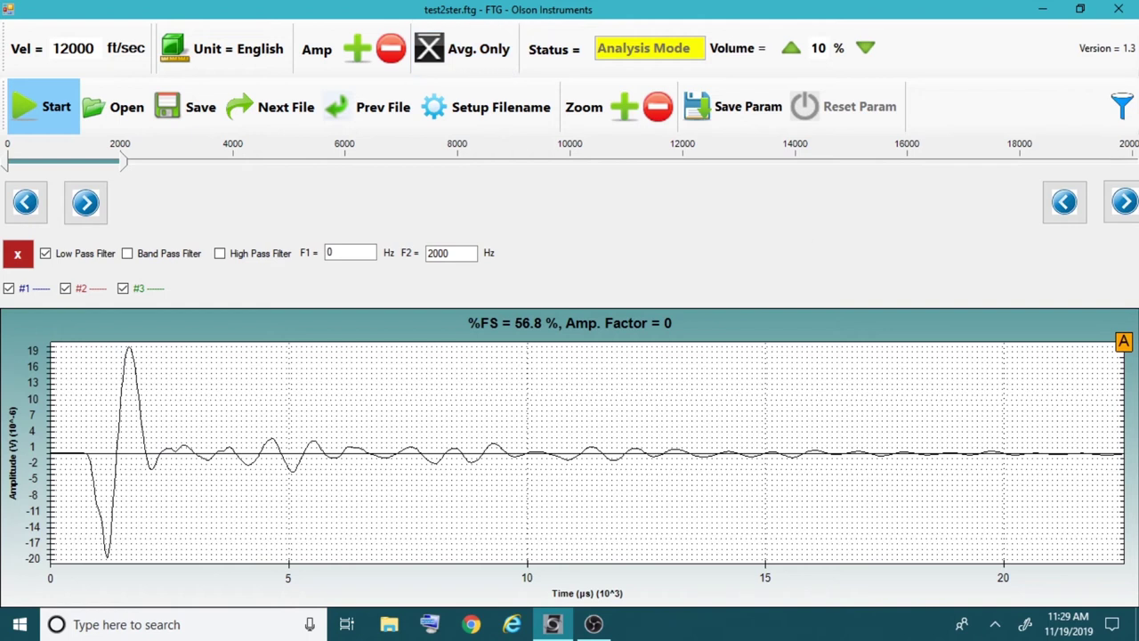
click(463, 49)
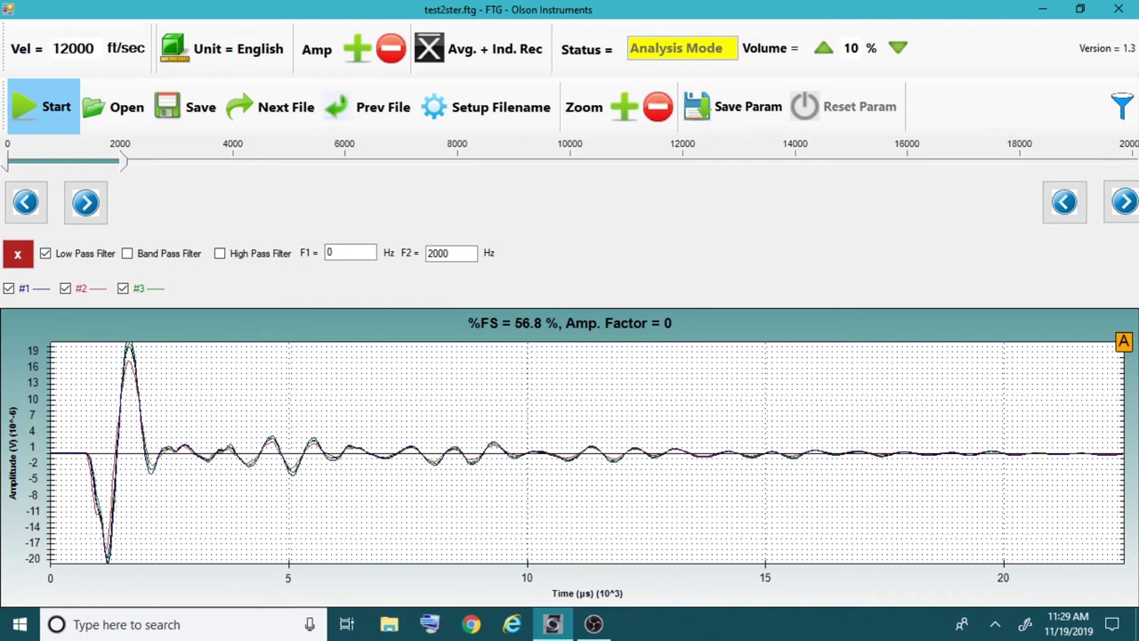
key(Left)
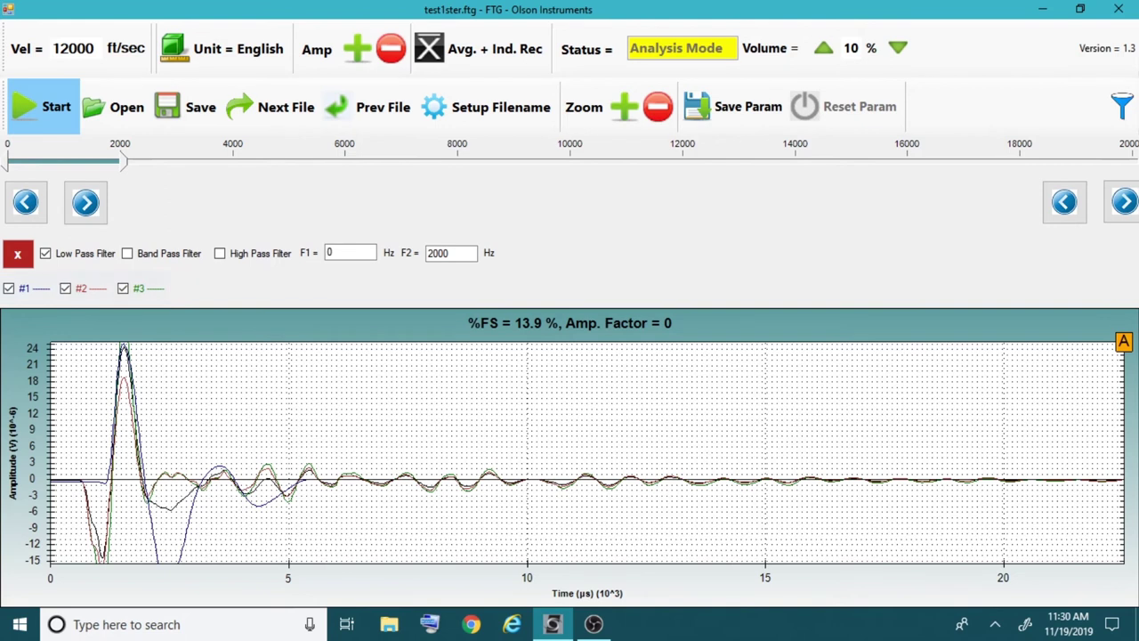
Step: Review test1ster's traces with record #1 excluded and average only, then reload test2ster.ftg
click(9, 288)
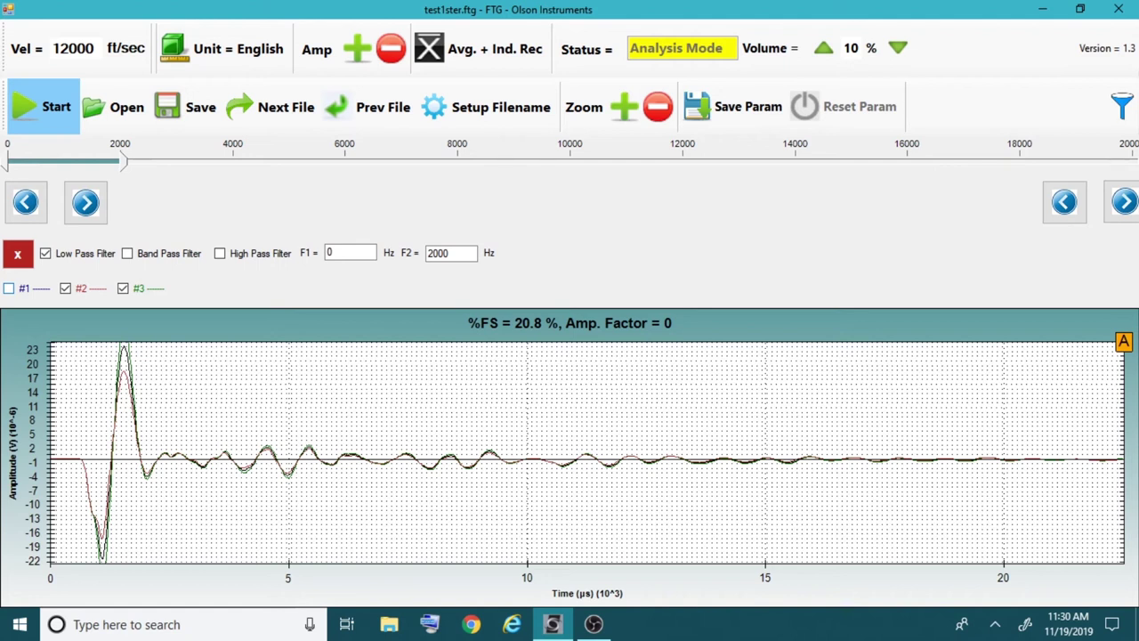
click(9, 287)
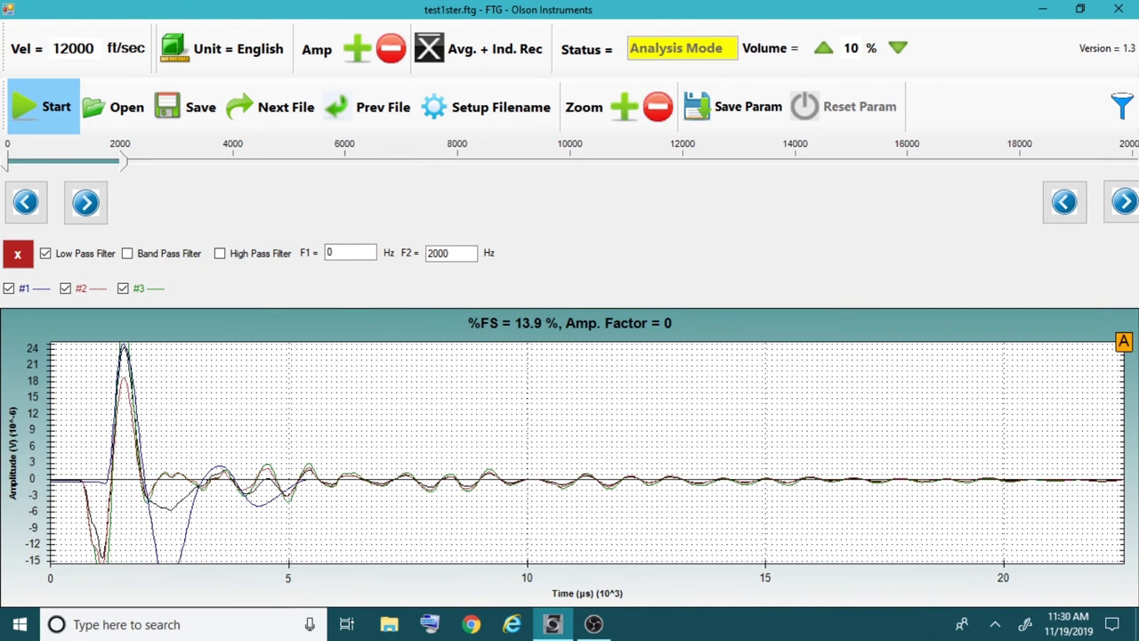
click(9, 287)
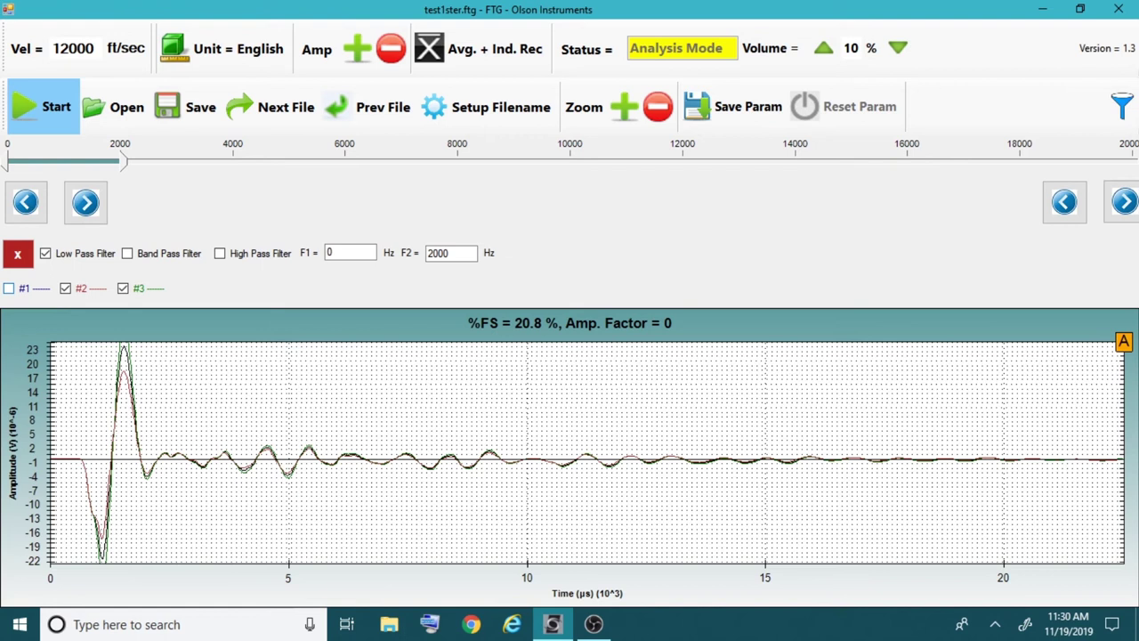
click(476, 49)
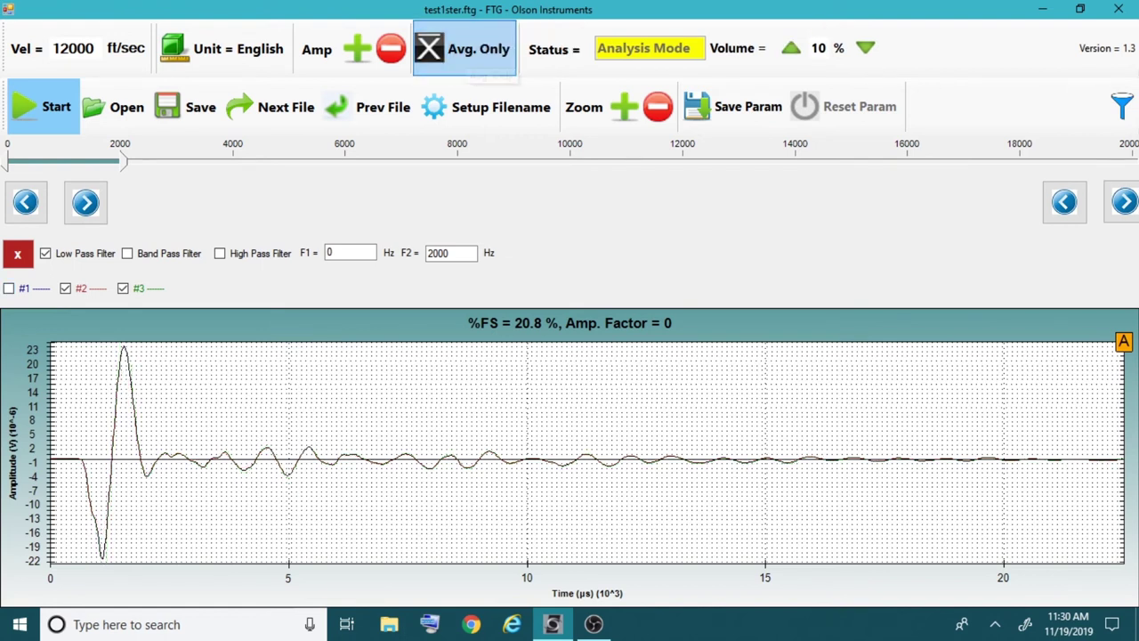
key(Right)
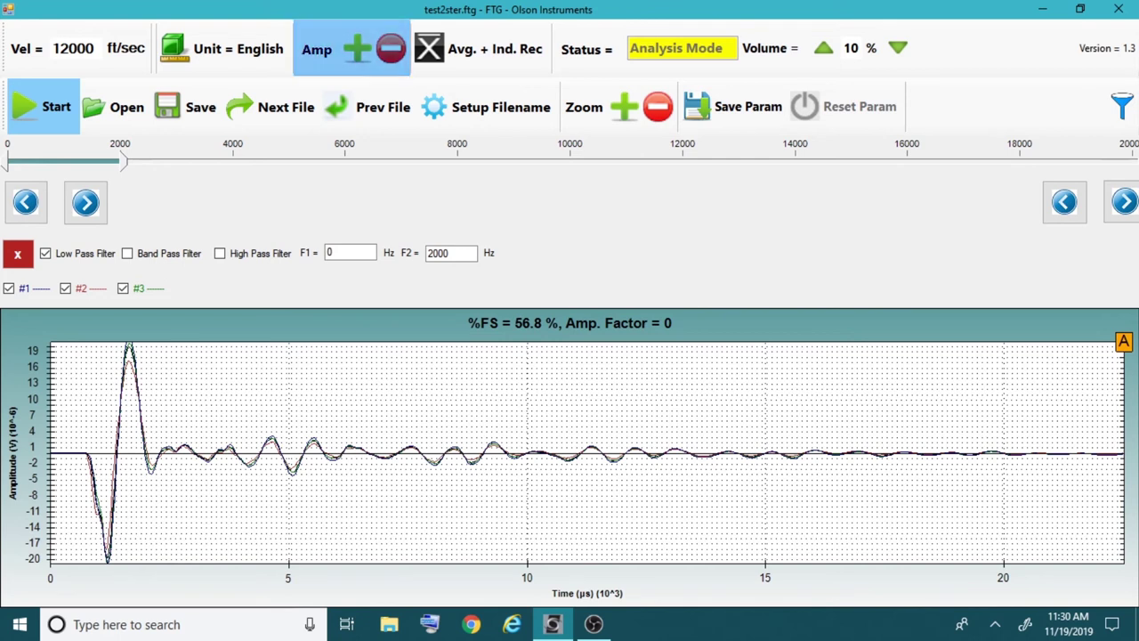
Step: Raise test2ster's Amp Factor to 2 to inspect later reflections, then lower it back to 0
click(357, 49)
click(357, 48)
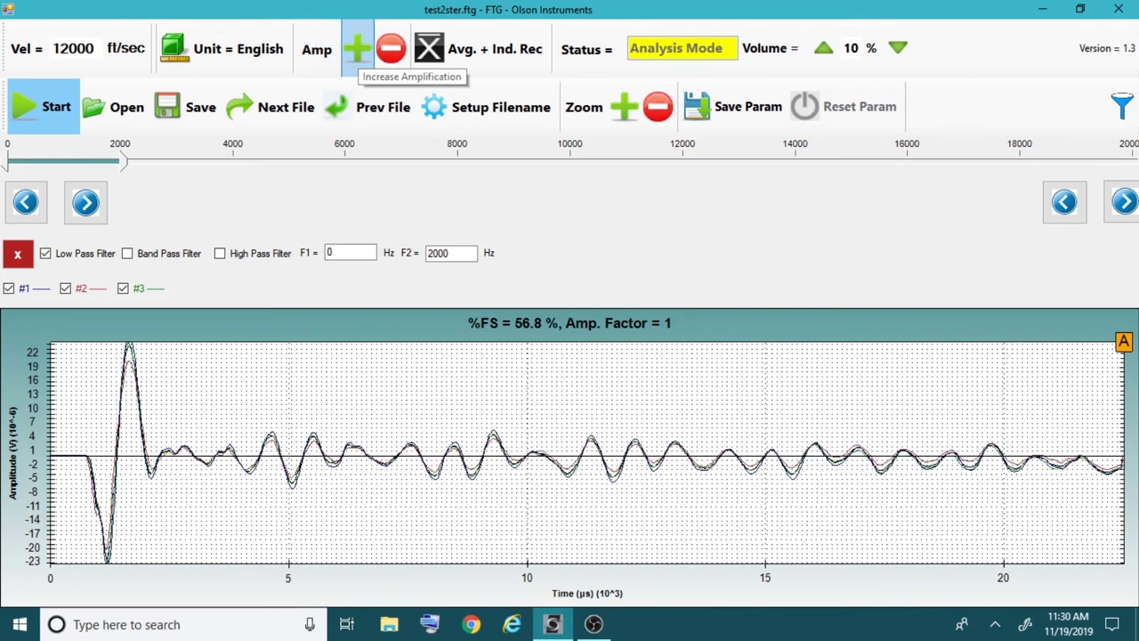
click(357, 49)
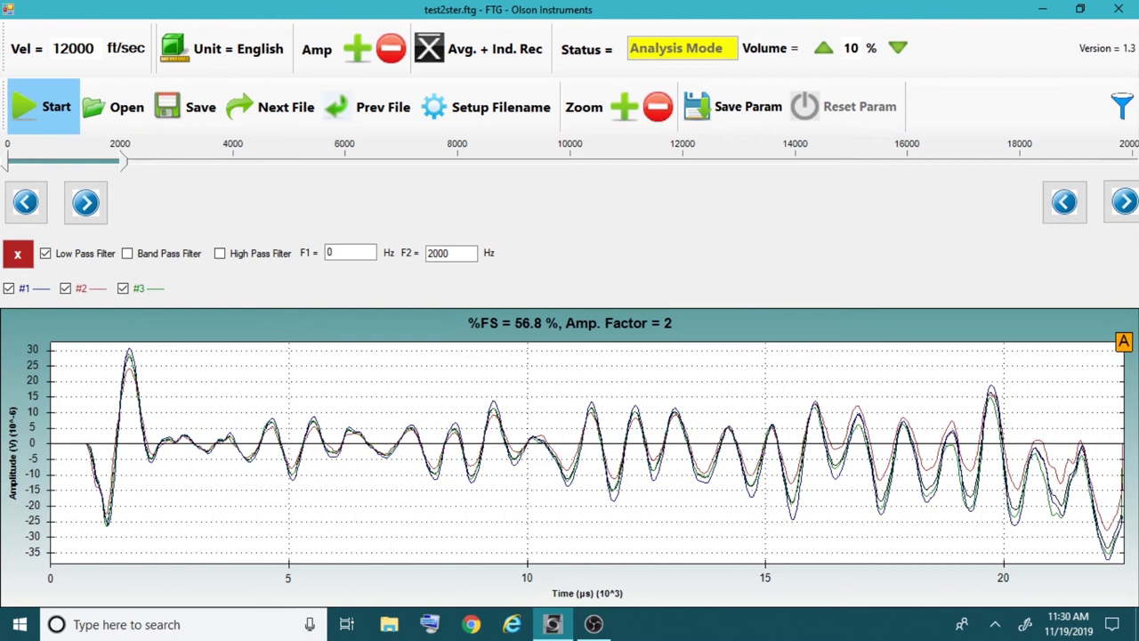
click(390, 49)
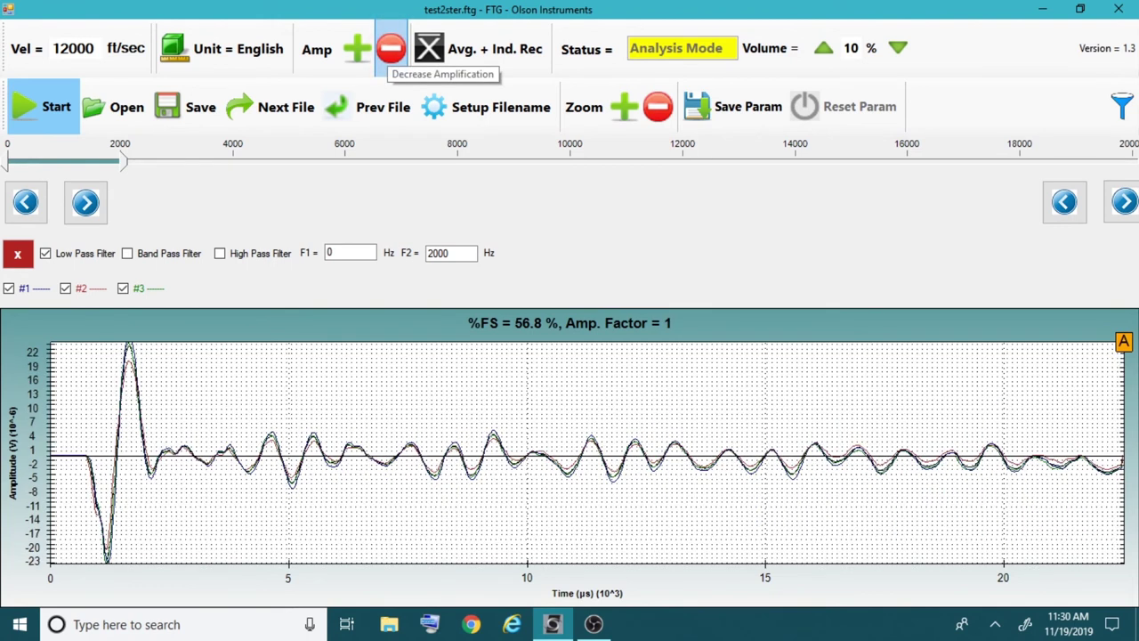
click(390, 49)
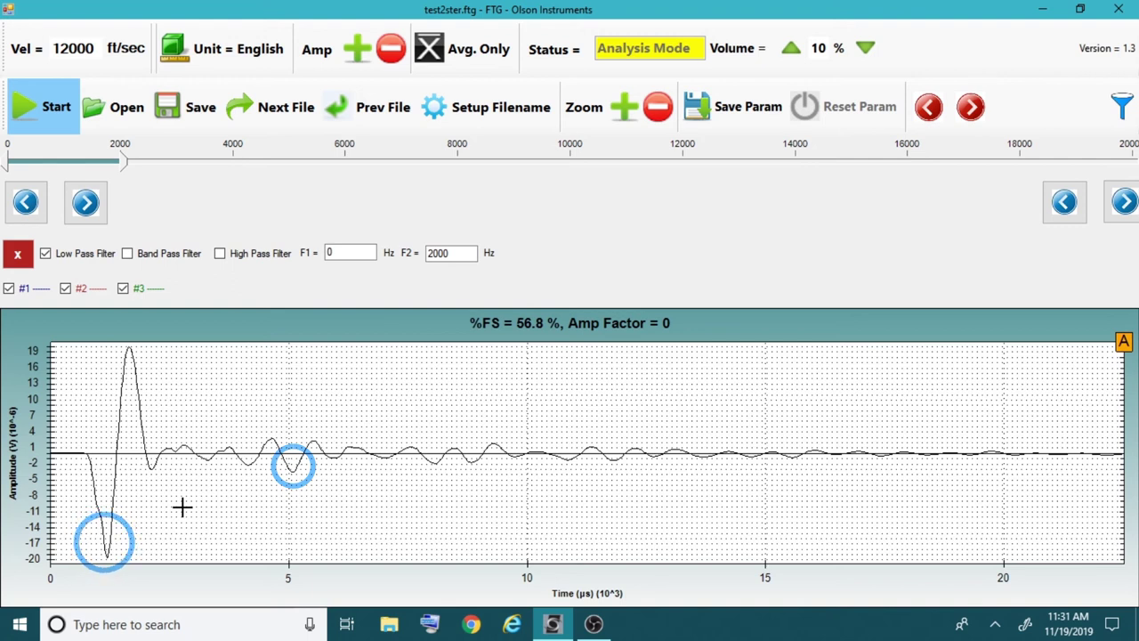
Step: Mark the first trough and the reflection trough near 5 µs×10³ with red X picks, giving 23.24 ft depth
click(106, 557)
click(928, 107)
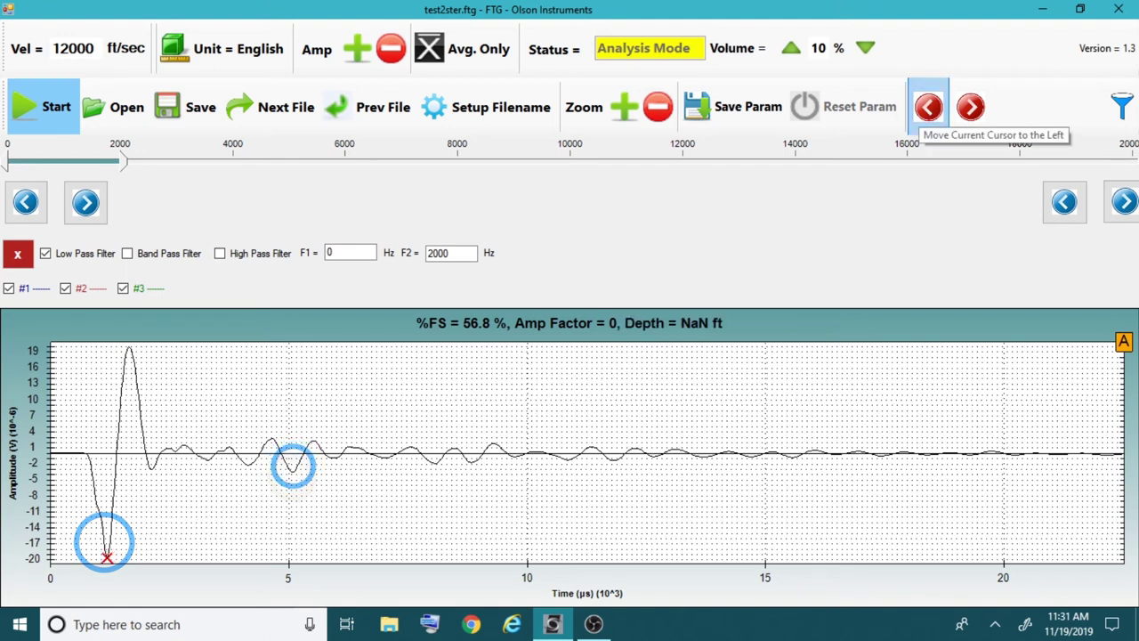
click(293, 469)
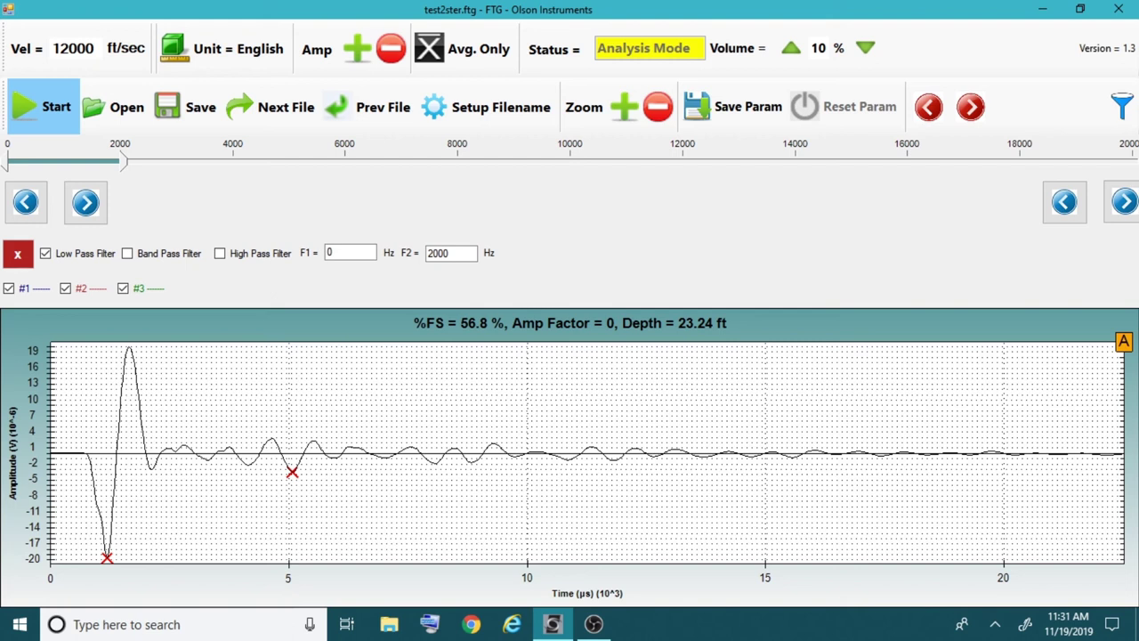
Step: Clear the existing picks and re-mark the first trough and the reflection trough near 5
right_click(181, 506)
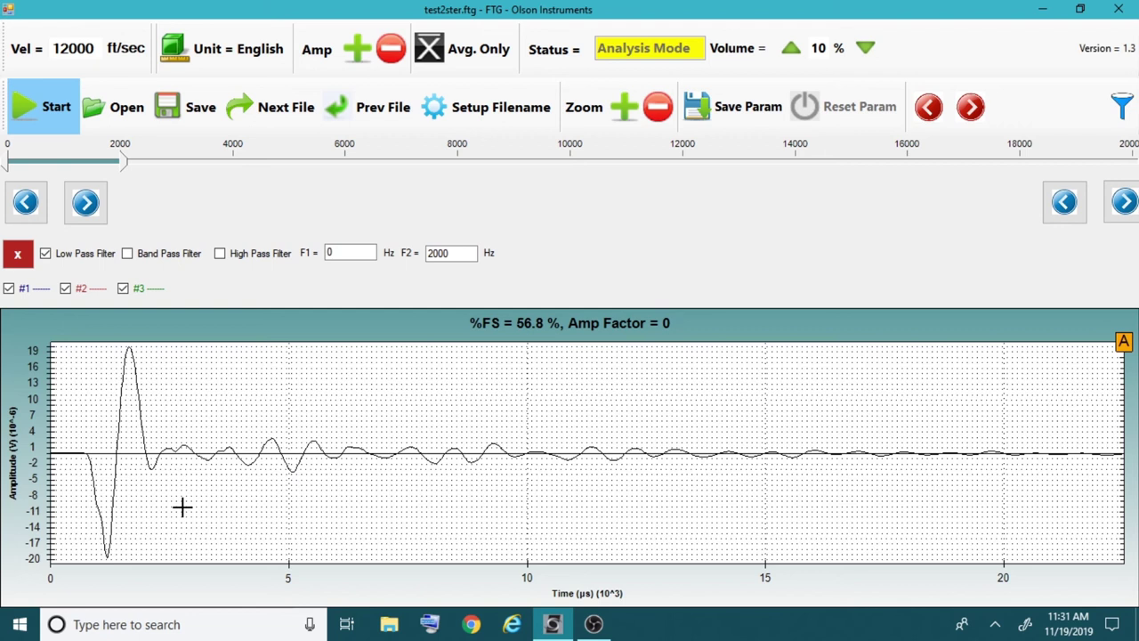
click(107, 556)
click(928, 107)
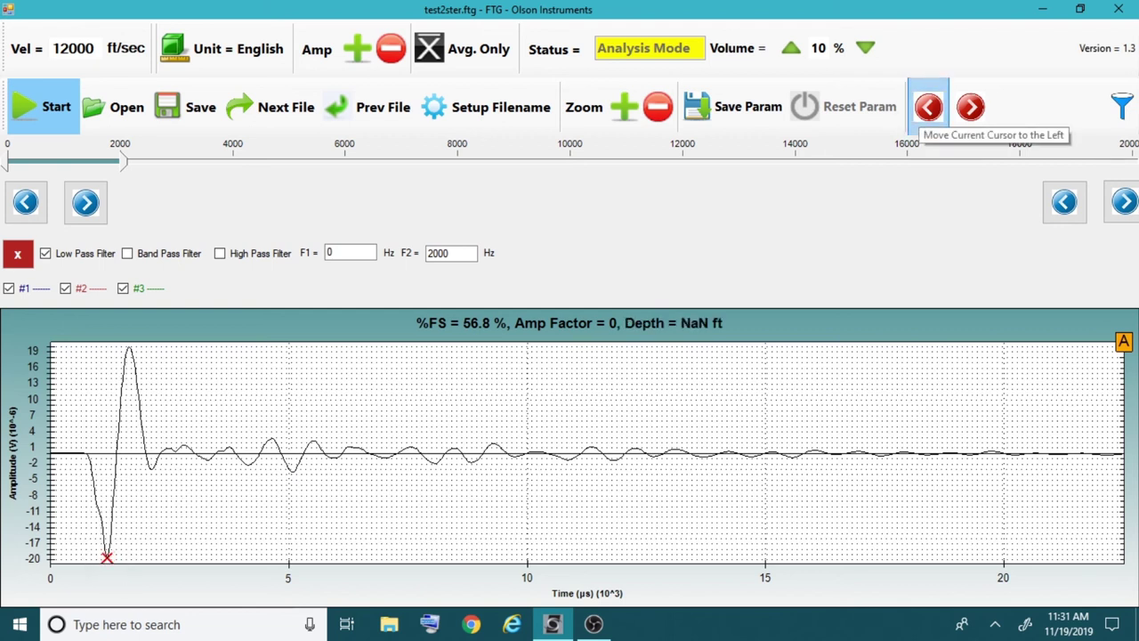
click(293, 471)
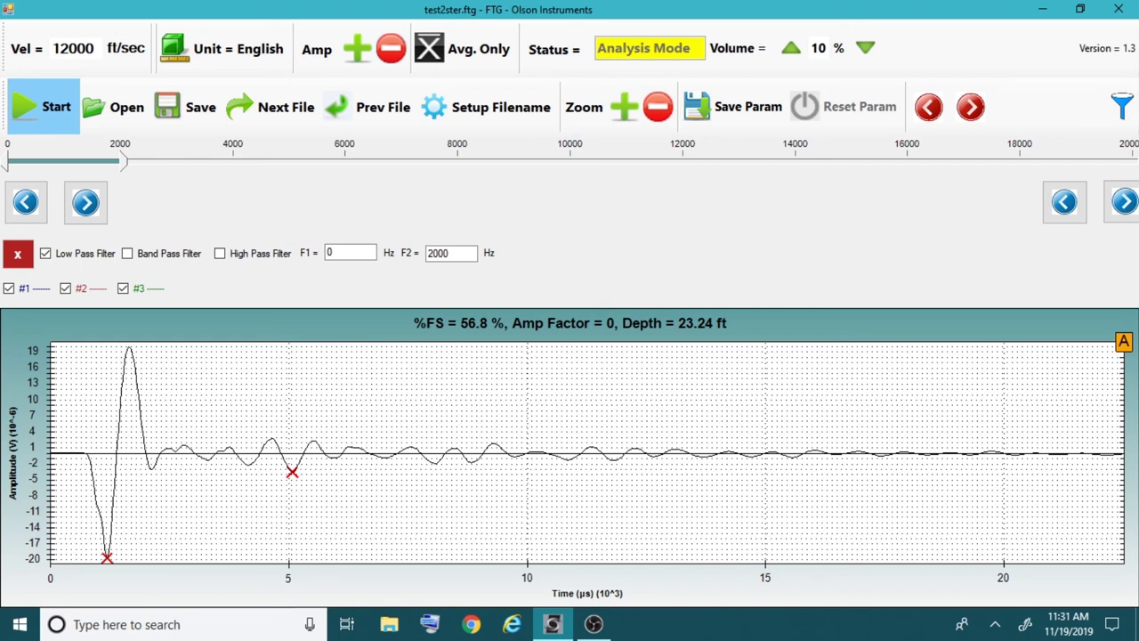
Step: Nudge the reflection pick to compare 23.24 and 23.11 ft, add a pick near 8, then clear all picks
click(928, 107)
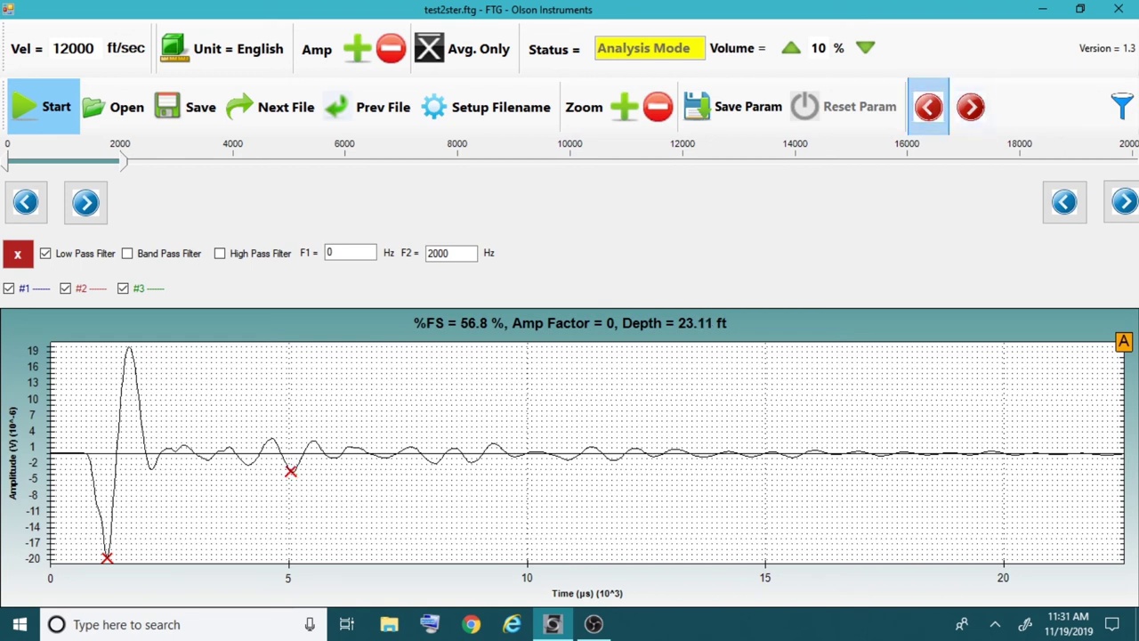
click(970, 107)
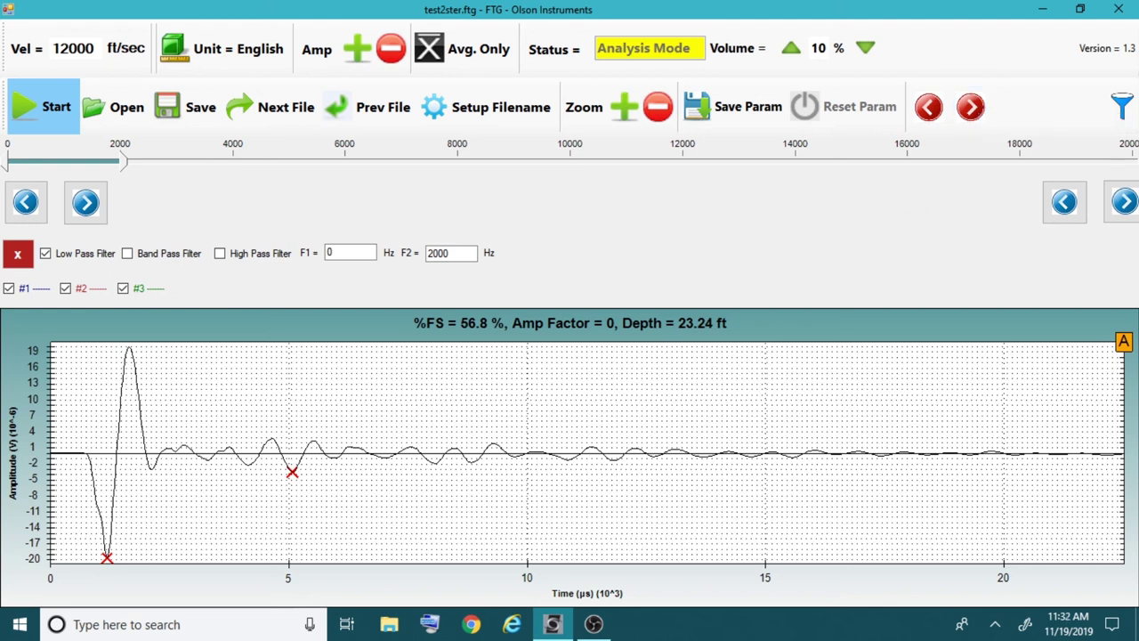
click(444, 456)
key(Escape)
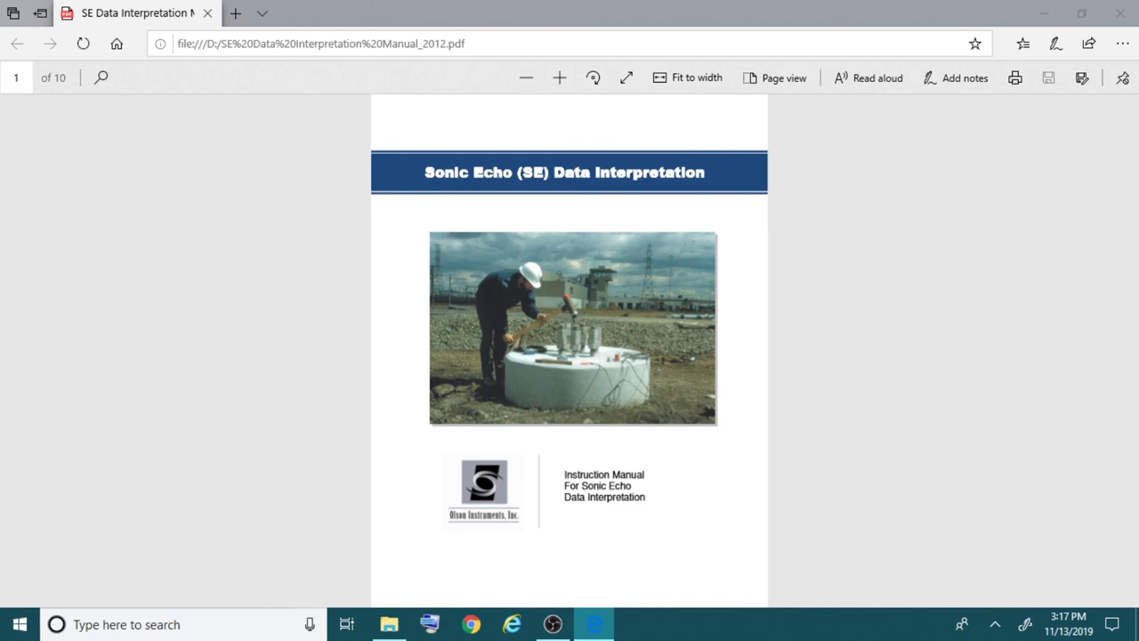
Step: Scroll the Sonic Echo manual PDF from the cover down to page 5's Data Analysis section
scroll(569, 347, down, 15)
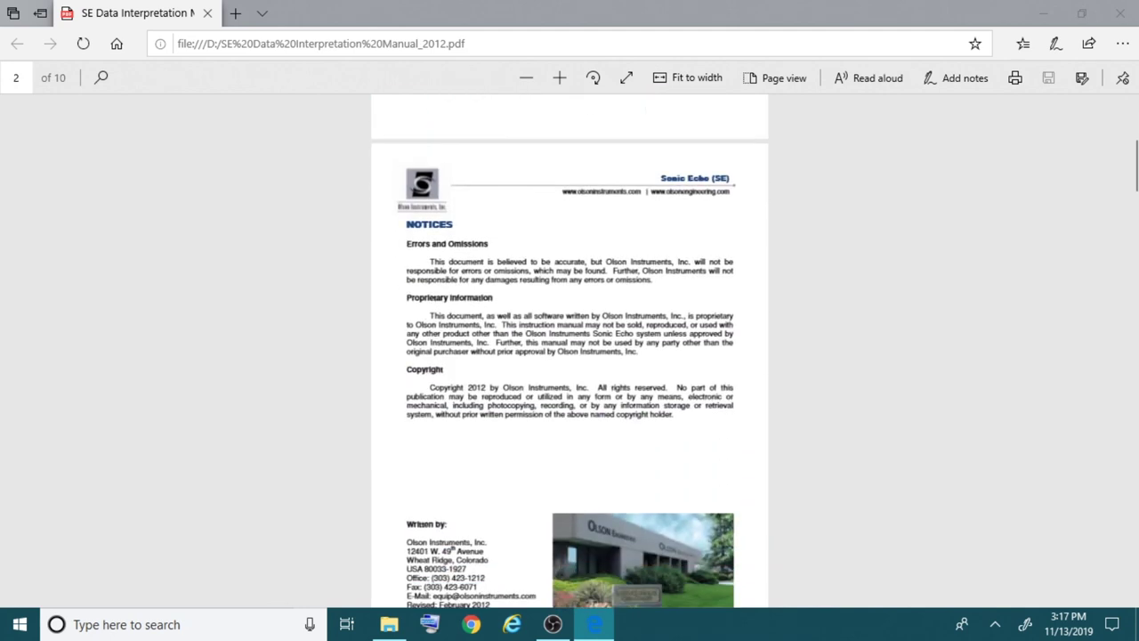
scroll(570, 347, down, 10)
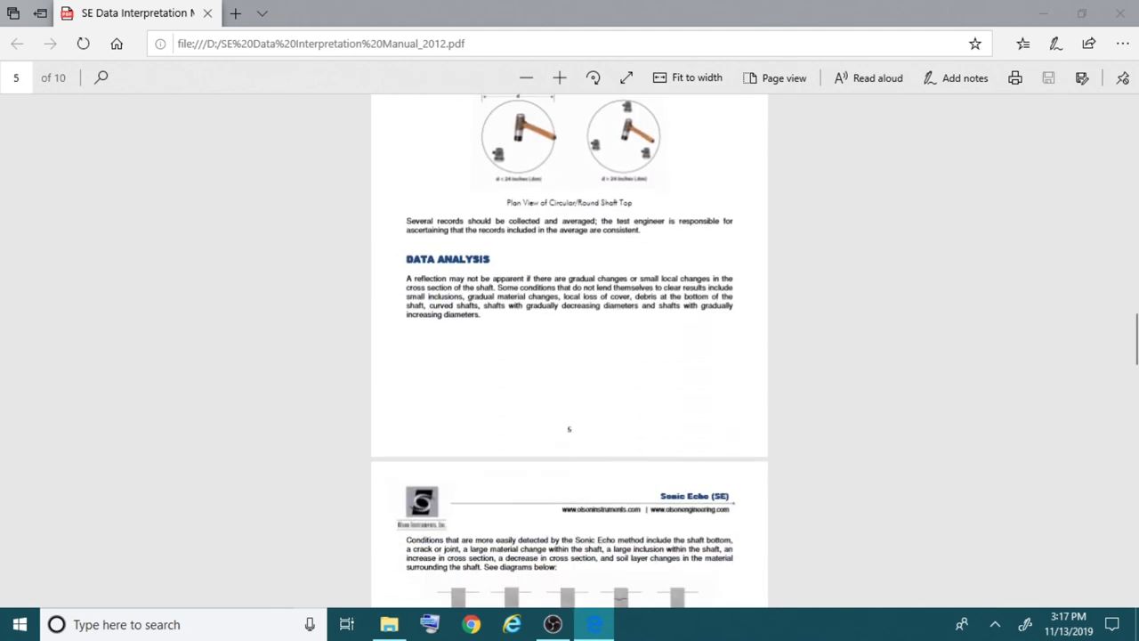